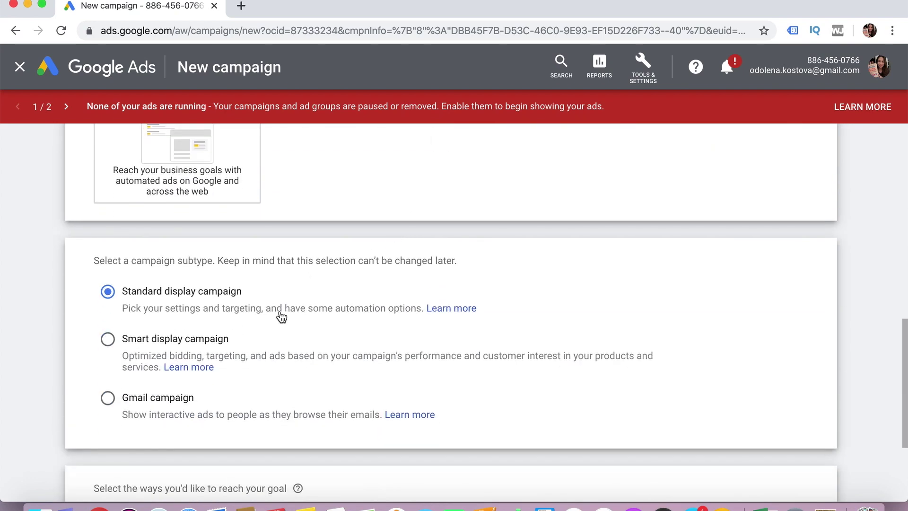
Step: Enter odolena.com as the business website and continue with the standard display campaign
scroll(280, 313, "down", 5)
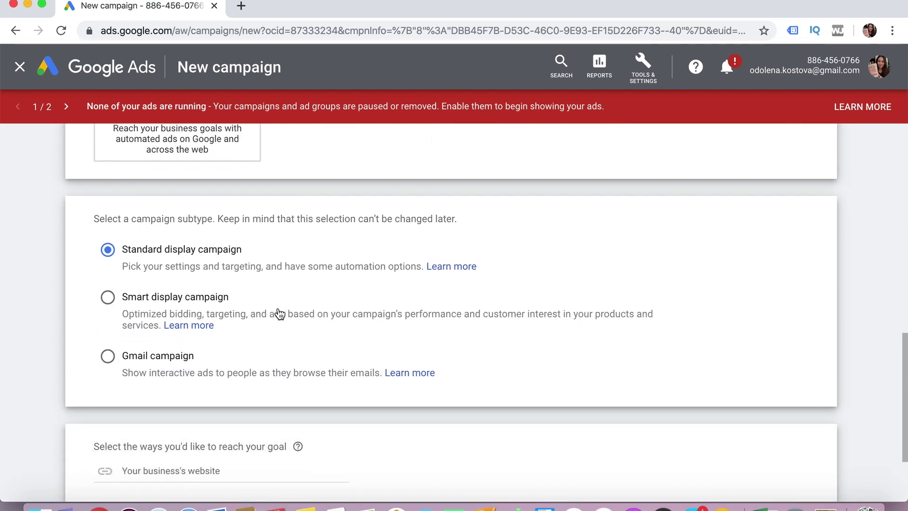
left_click(189, 356)
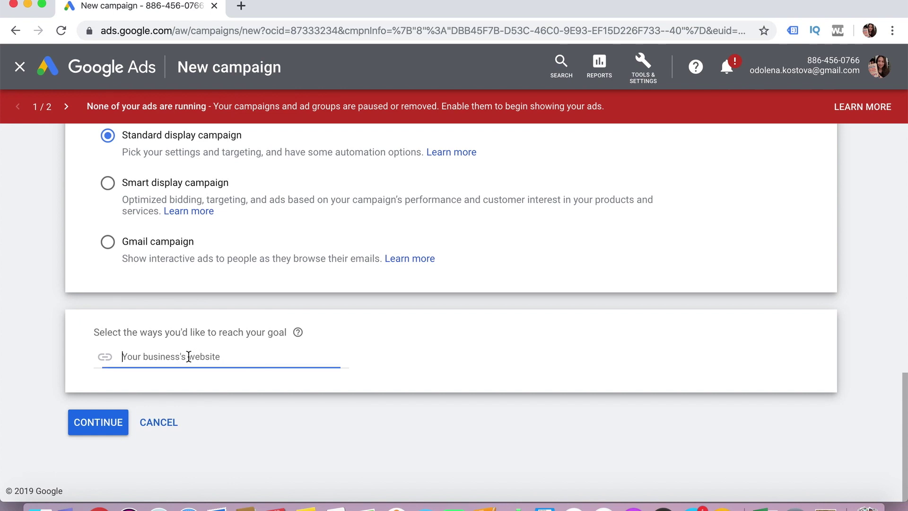
type("odolena.com")
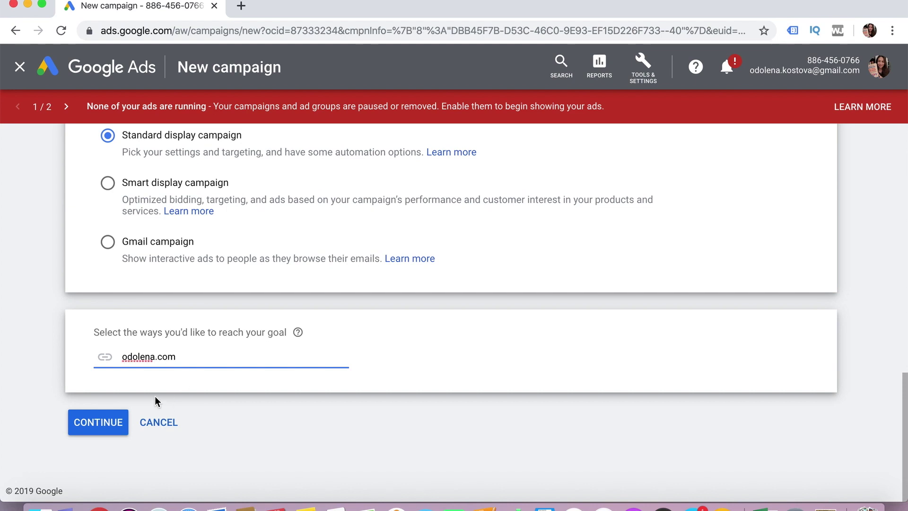
left_click(104, 422)
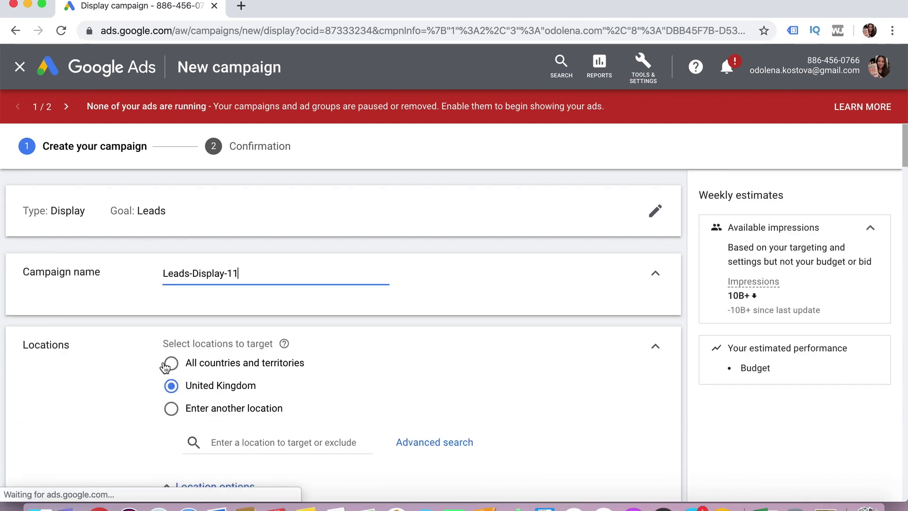
Step: Review the location, language, bidding and budget settings of the new display campaign
scroll(164, 366, "down", 3)
scroll(163, 363, "down", 1)
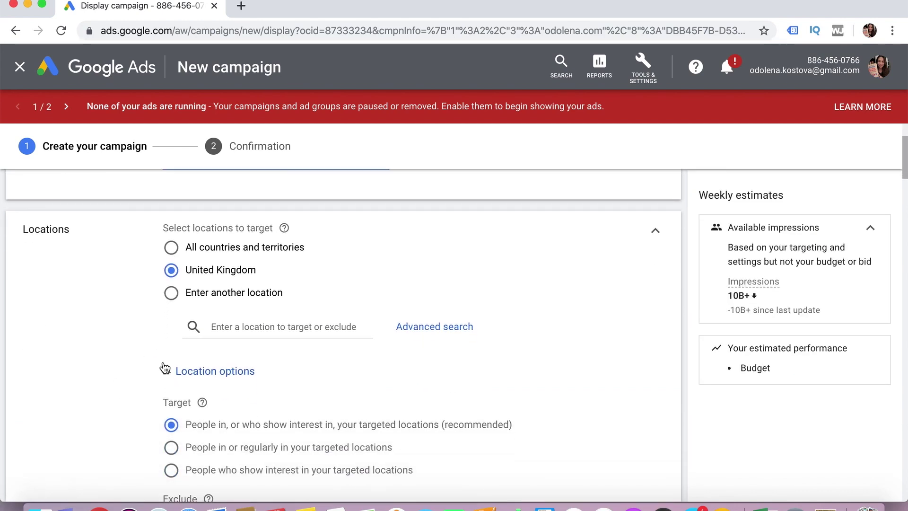
scroll(86, 389, "down", 6)
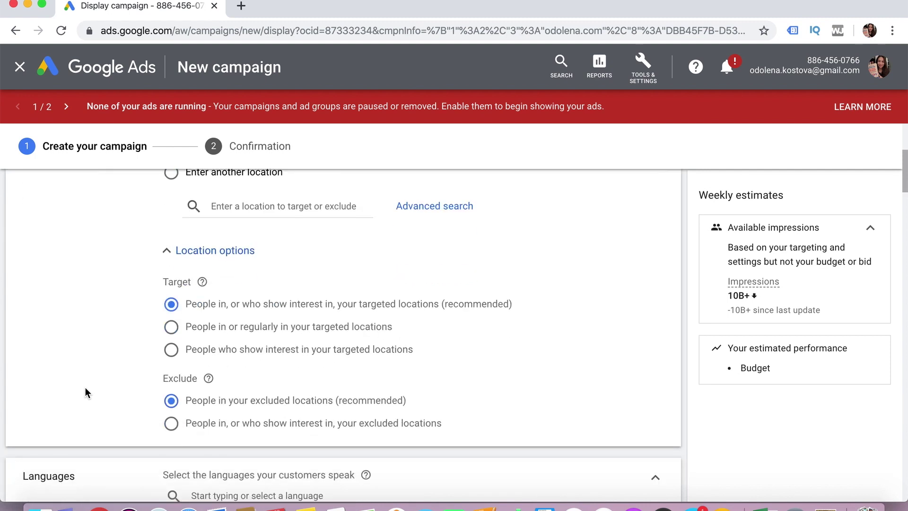
scroll(85, 388, "down", 5)
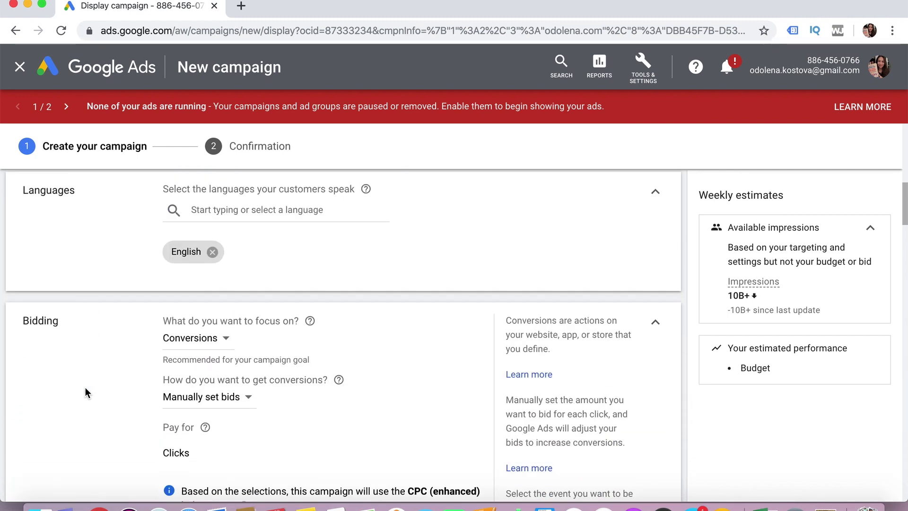
scroll(86, 389, "down", 3)
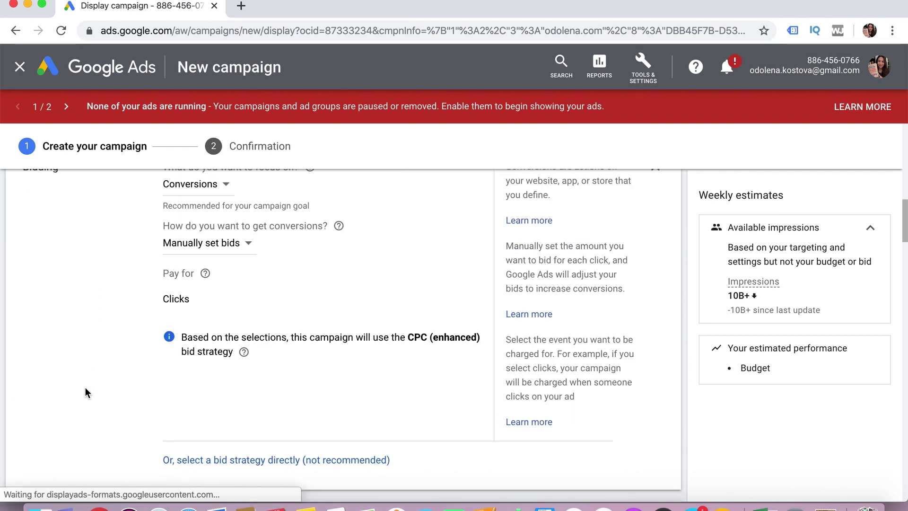
scroll(85, 392, "down", 3)
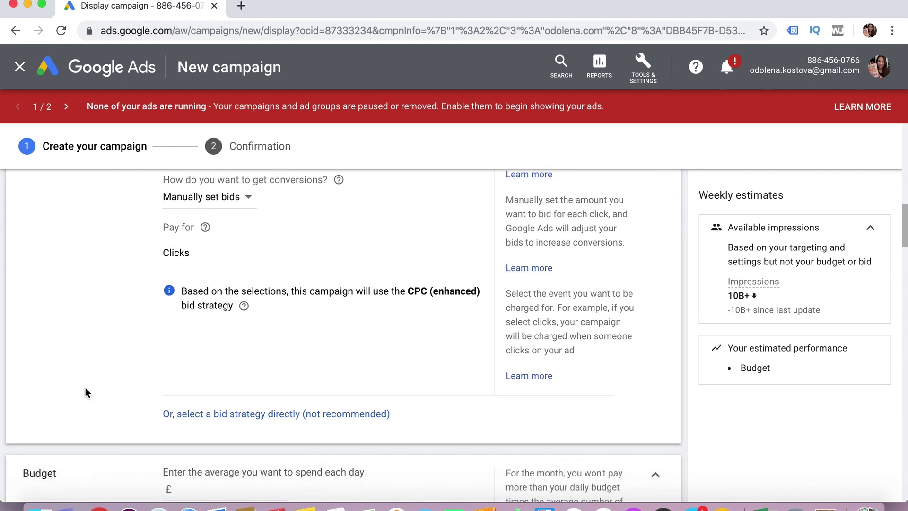
scroll(86, 389, "down", 4)
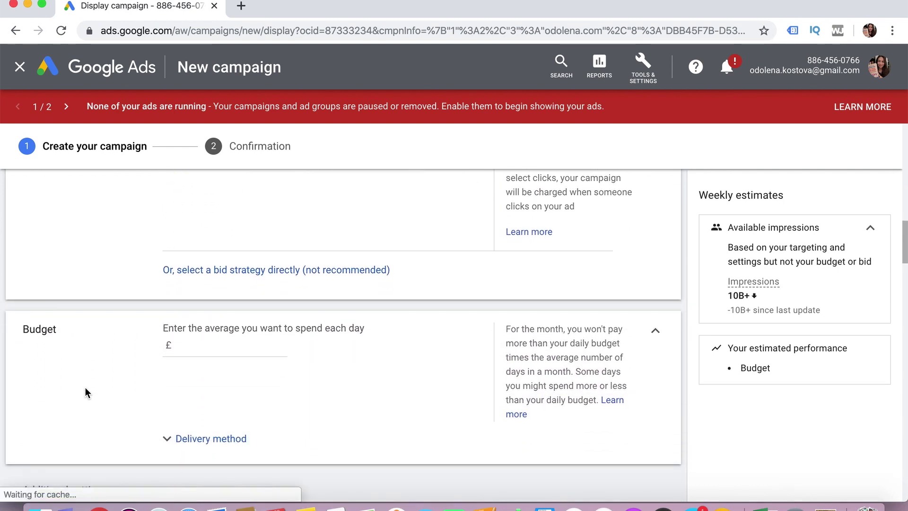
Step: Add the Luxury Shoppers affinity audience to the ad group's targeting
scroll(92, 449, "down", 6)
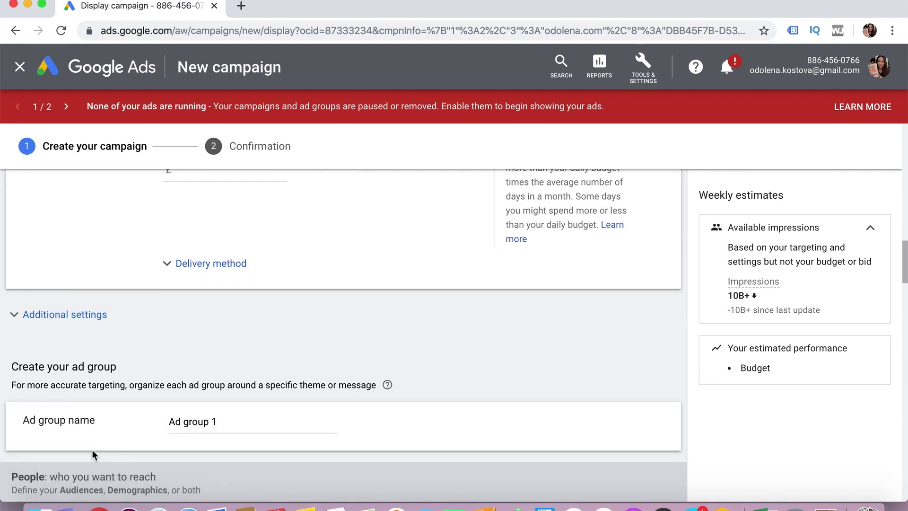
scroll(92, 450, "down", 3)
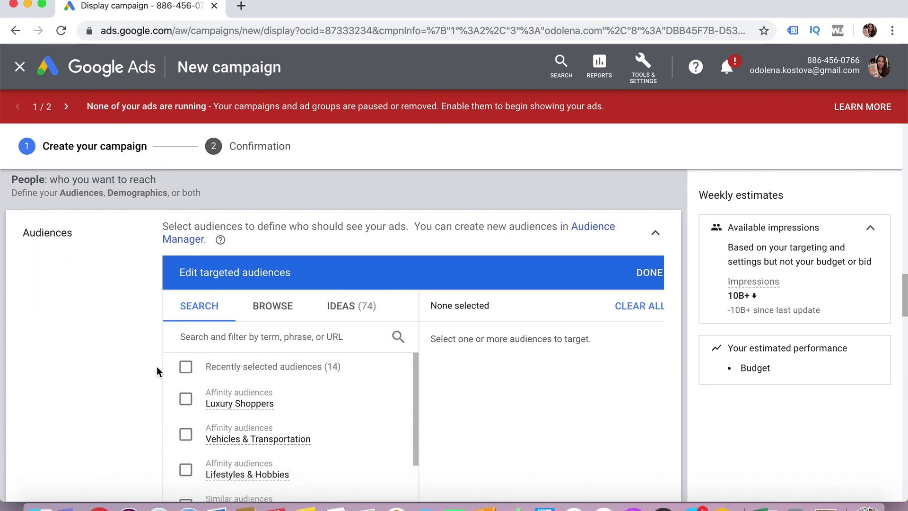
left_click(185, 399)
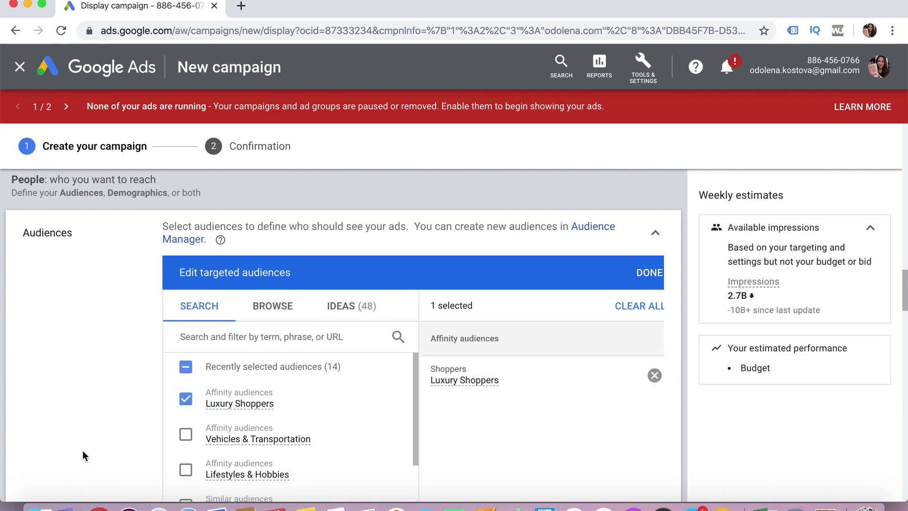
Step: Examine the demographics, content targeting, targeting expansion and ad group bid sections, and the available ways to create an ad
scroll(86, 410, "down", 5)
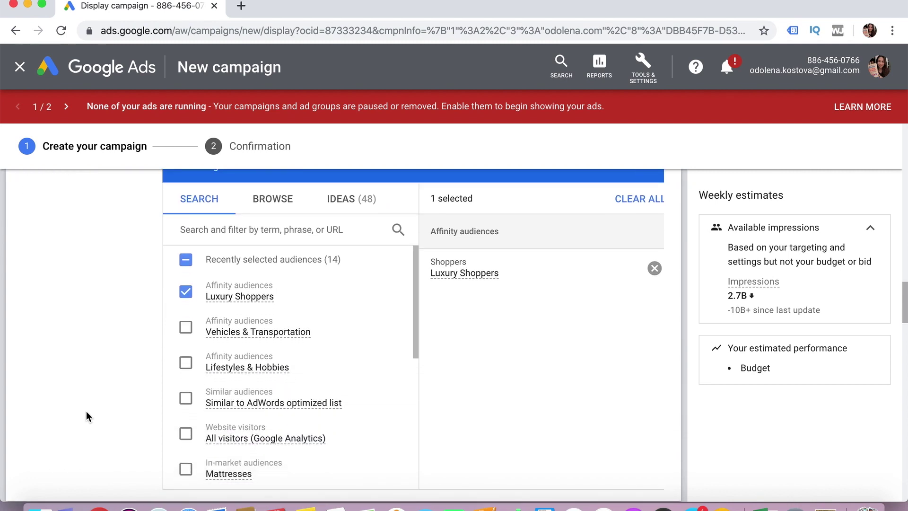
scroll(86, 416, "down", 5)
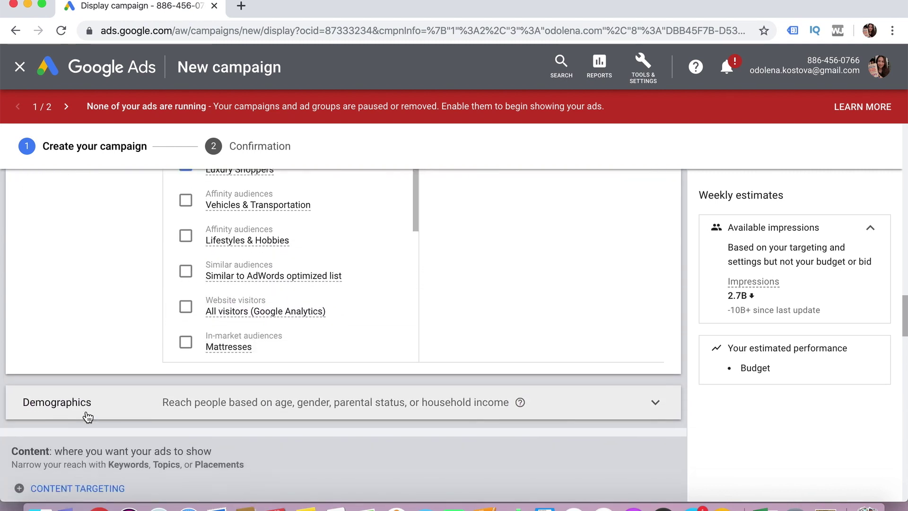
scroll(88, 416, "down", 5)
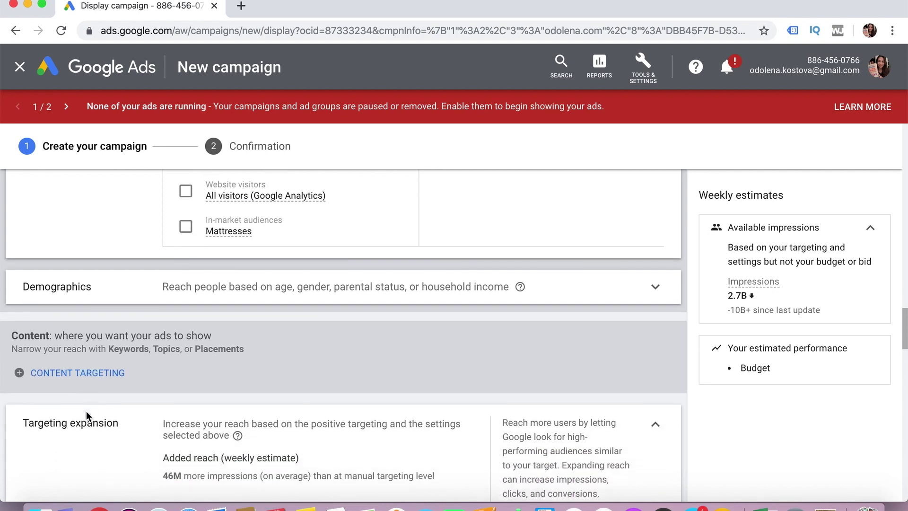
scroll(86, 415, "down", 10)
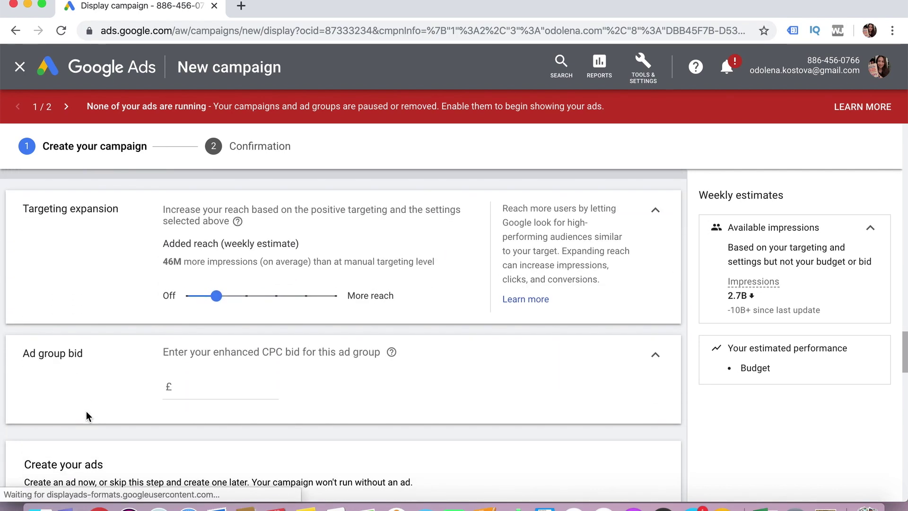
scroll(86, 415, "down", 2)
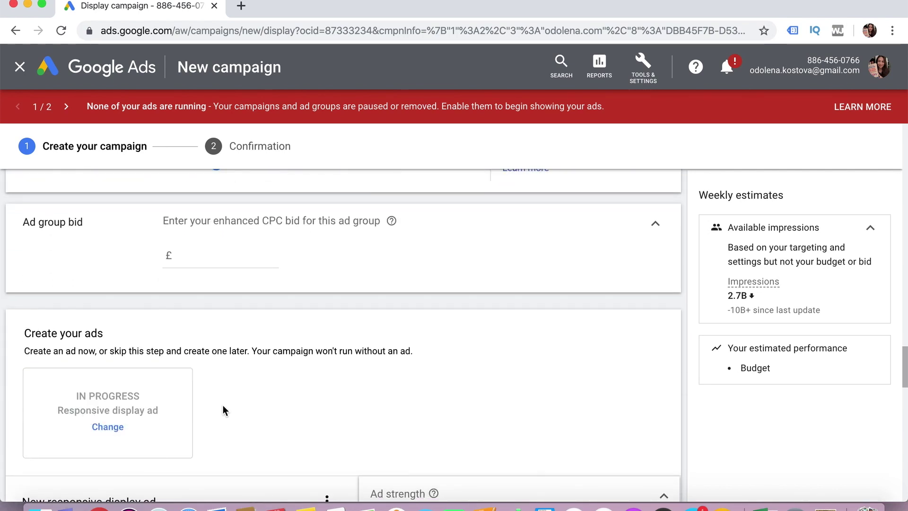
scroll(222, 404, "down", 2)
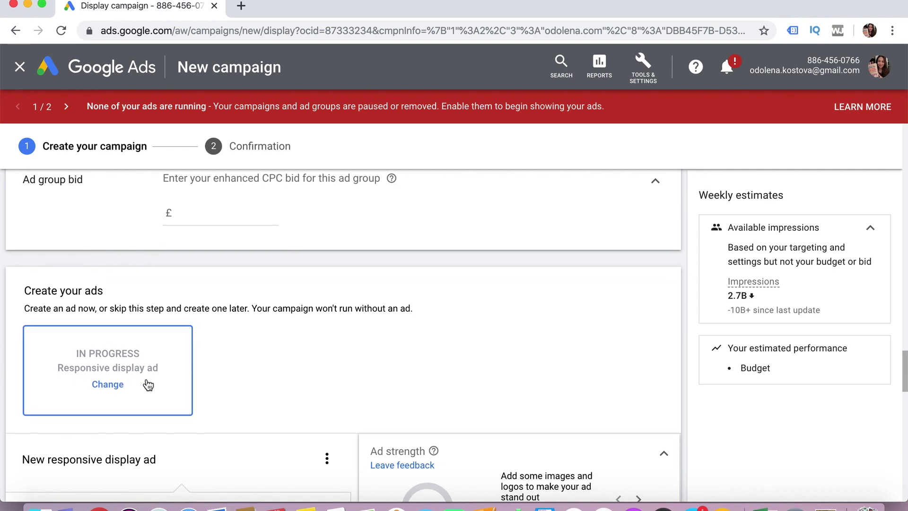
left_click(108, 384)
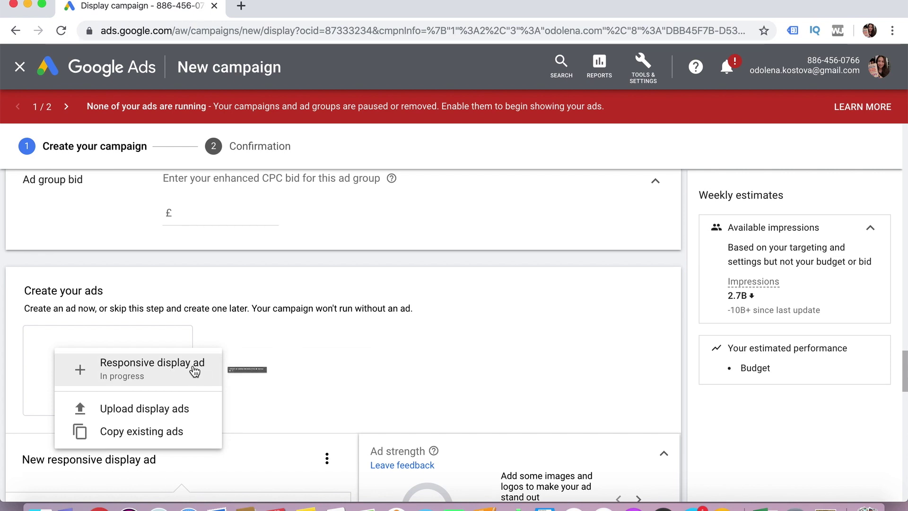
left_click(249, 334)
Step: Dismiss the Reach More People tip in the new responsive display ad
scroll(243, 382, "down", 5)
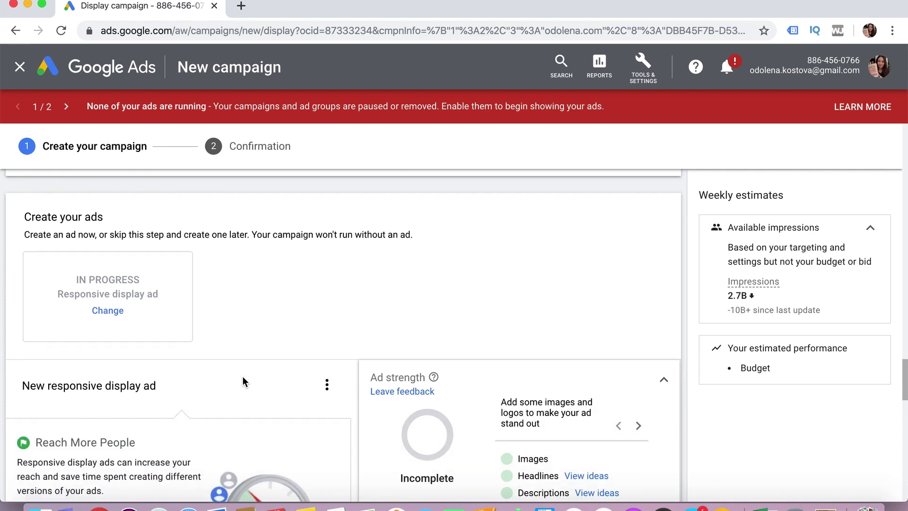
scroll(243, 376, "down", 2)
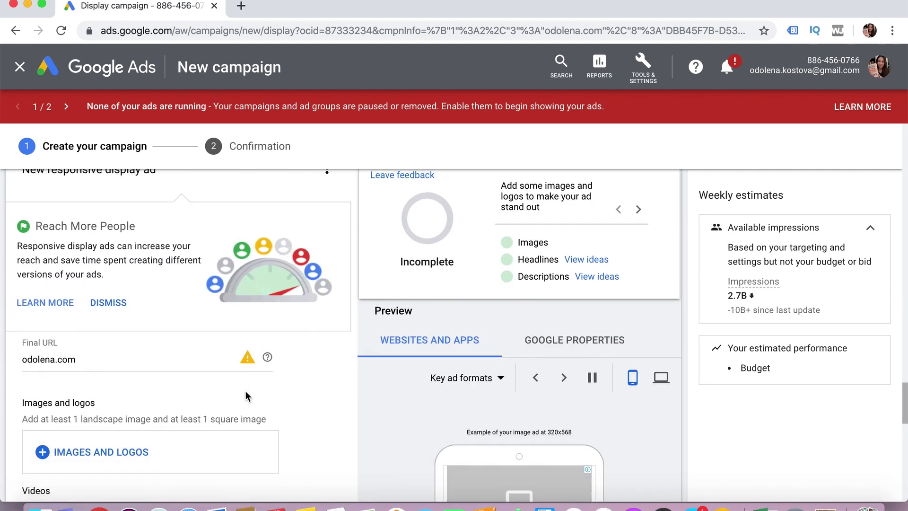
left_click(109, 302)
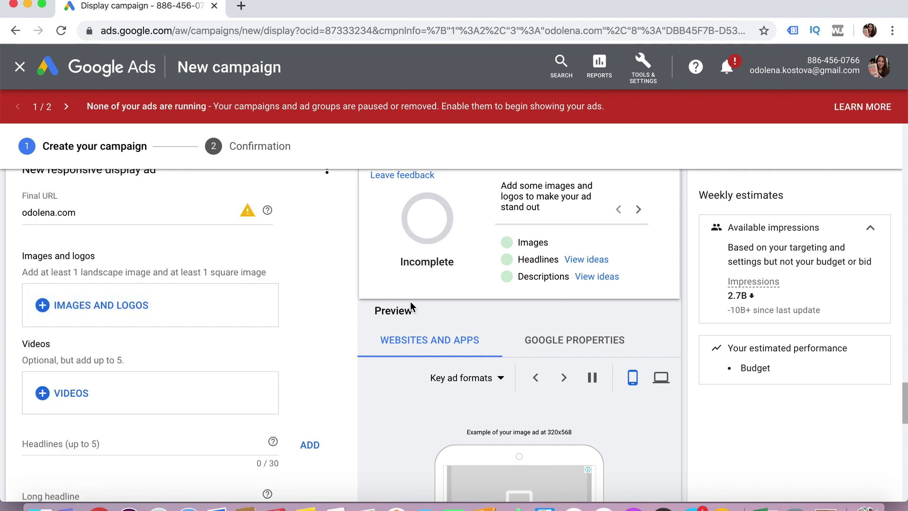
Step: Add the 795 x 314 logo found on the website to the ad's assets, using only the 4:1 logo crop
scroll(525, 259, "up", 1)
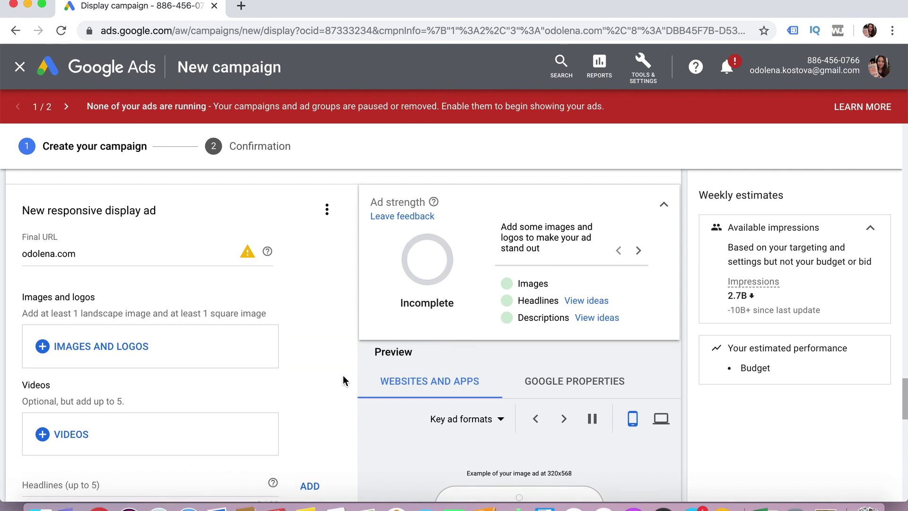
scroll(342, 375, "down", 1)
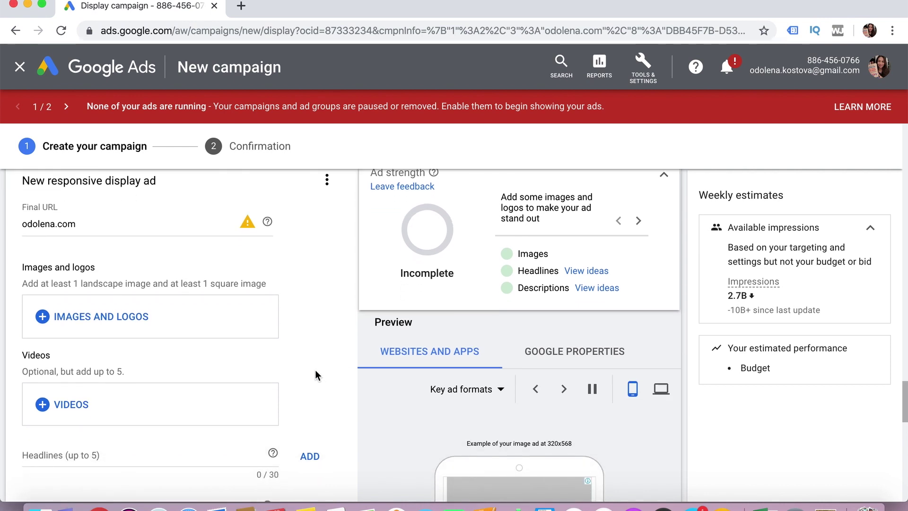
left_click(102, 322)
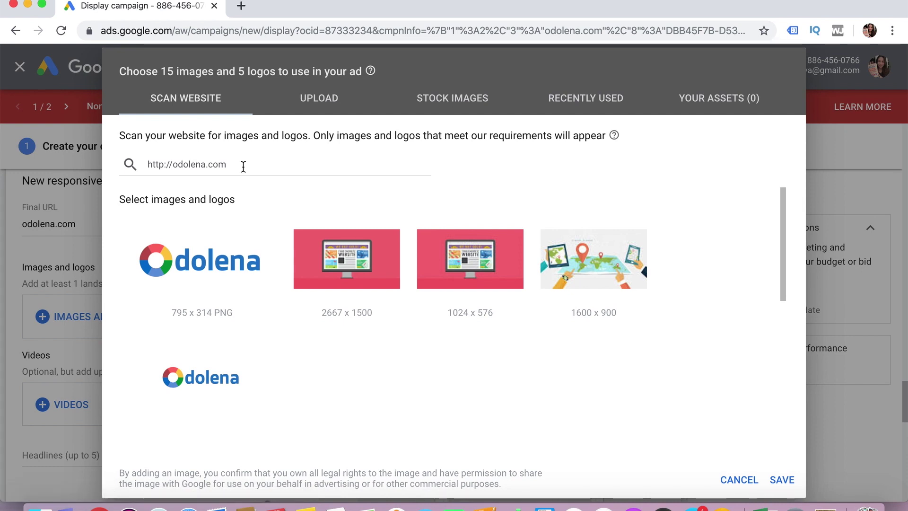
mouse_move(230, 281)
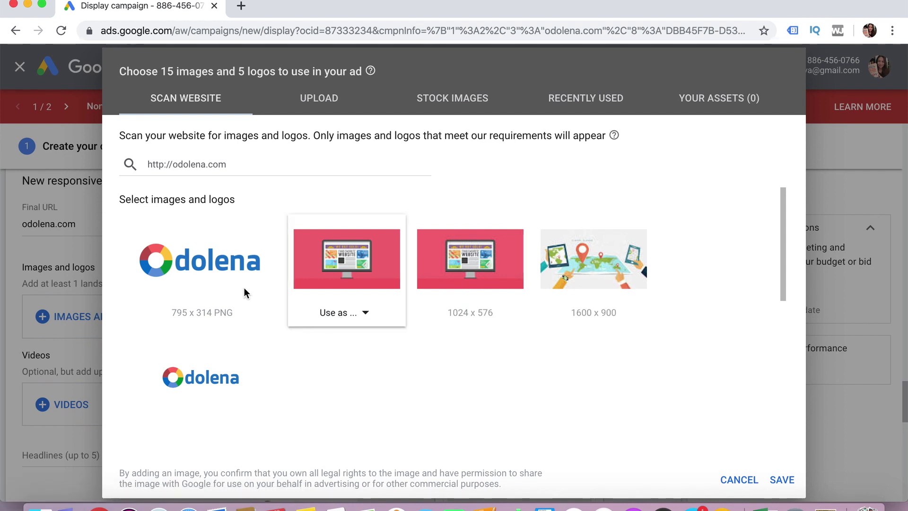
left_click(233, 313)
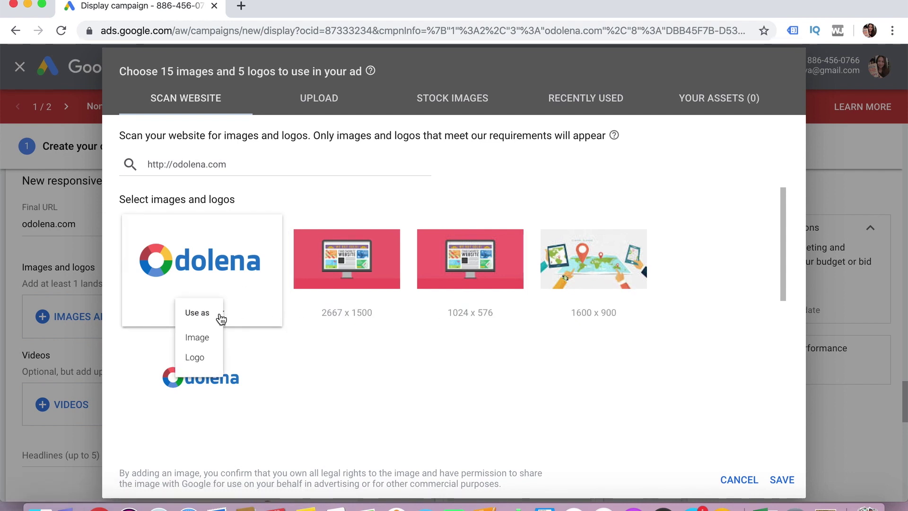
left_click(207, 375)
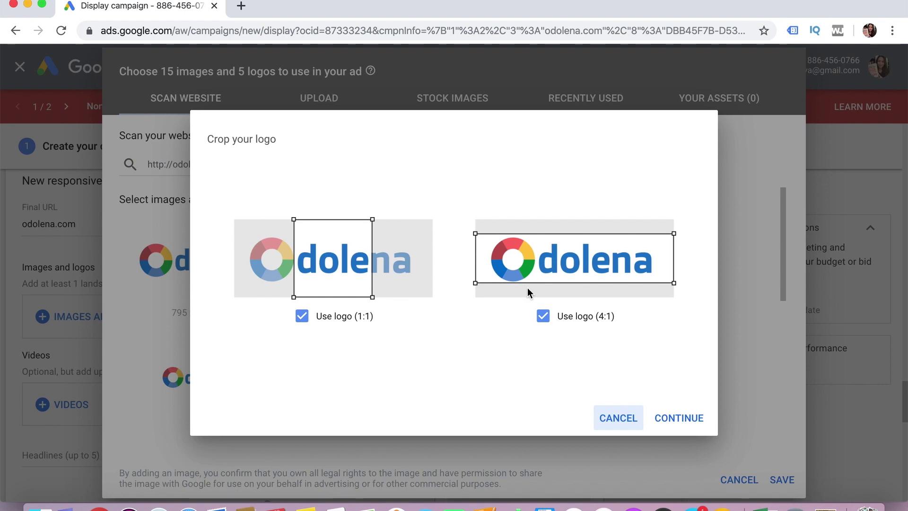
left_click(301, 317)
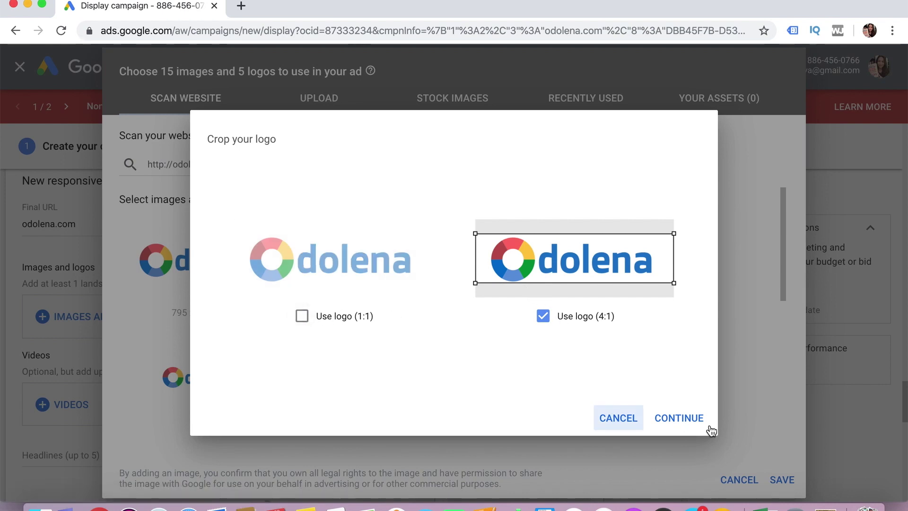
left_click(684, 419)
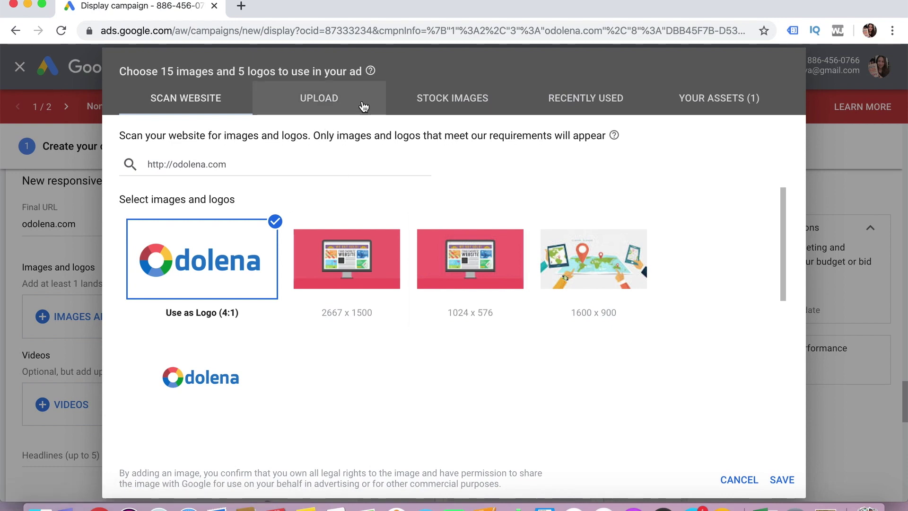
Step: Search the stock images for "marketing service"
left_click(443, 105)
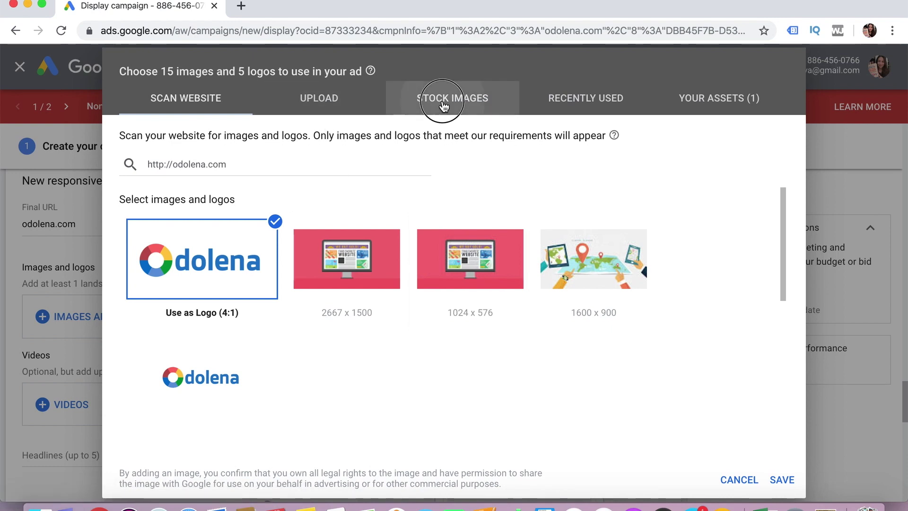
left_click(302, 163)
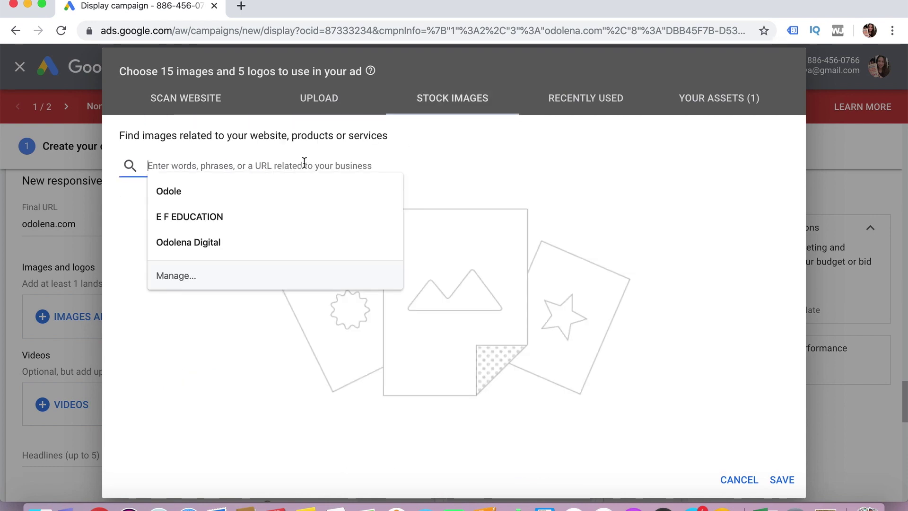
type("marketing service")
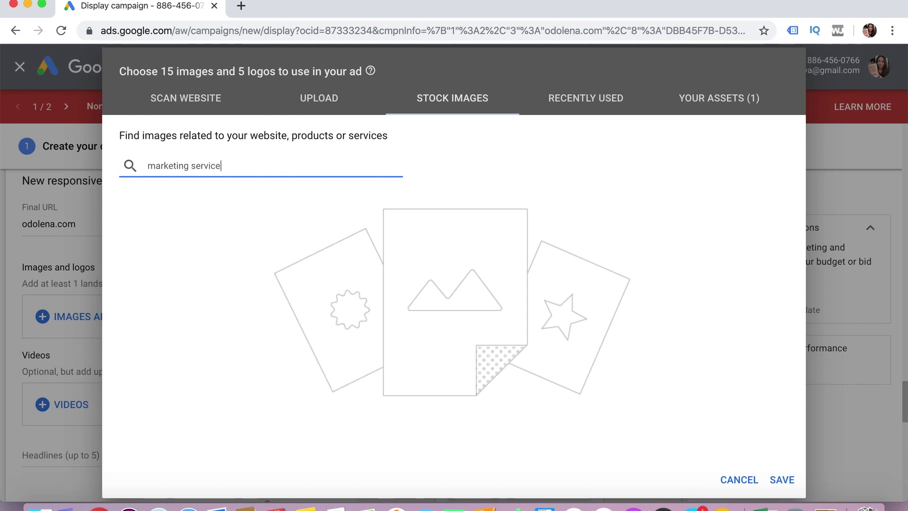
key("Return")
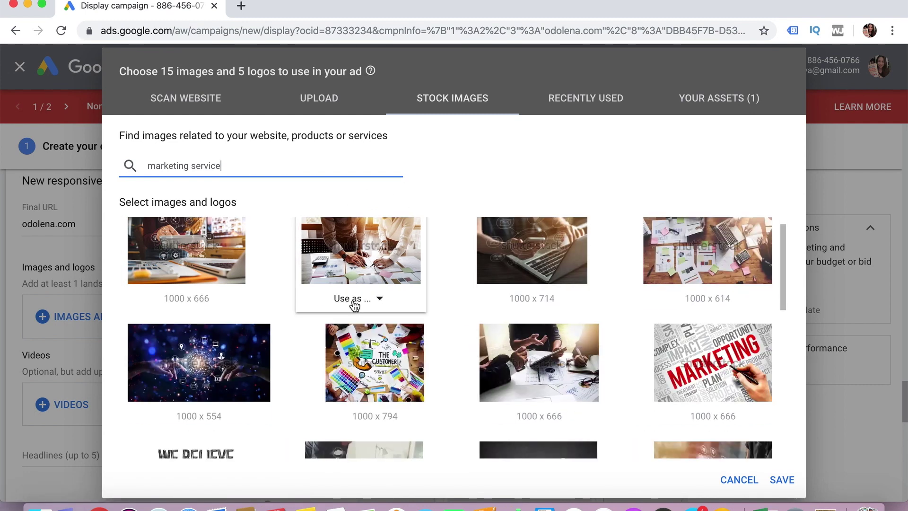
Step: Add the stock photo of two people leaning over desk papers as an ad image, nudging the landscape crop upward and keeping both crops
left_click(374, 294)
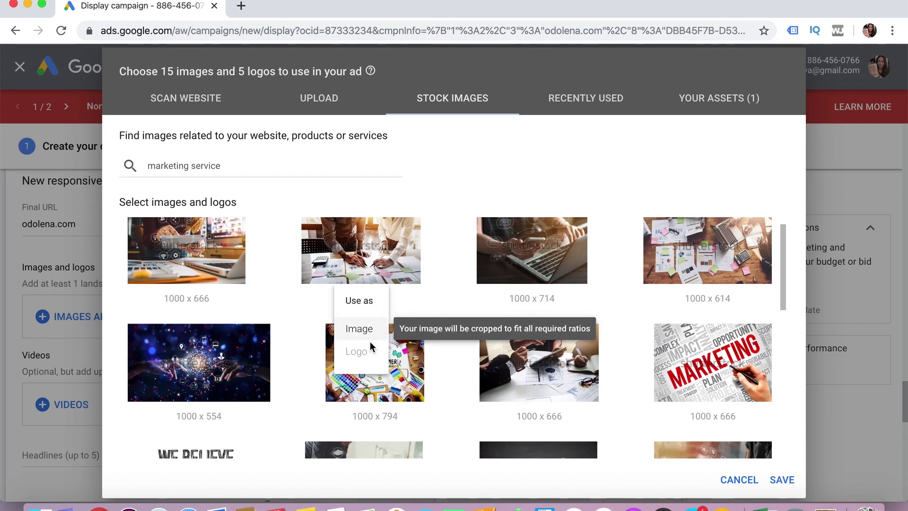
left_click(364, 329)
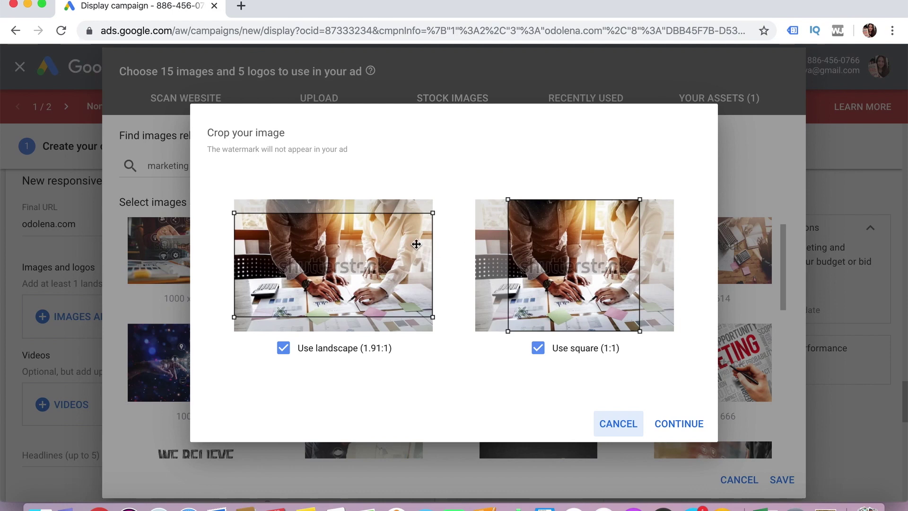
mouse_move(371, 262)
left_mouse_down()
mouse_move(373, 244)
mouse_move(375, 257)
left_mouse_up()
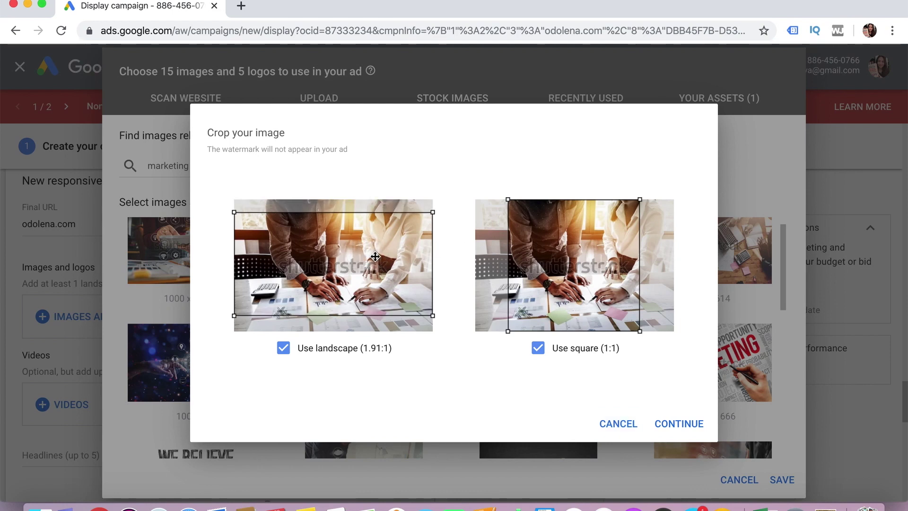
left_click_drag(592, 271, 589, 265)
left_click(687, 423)
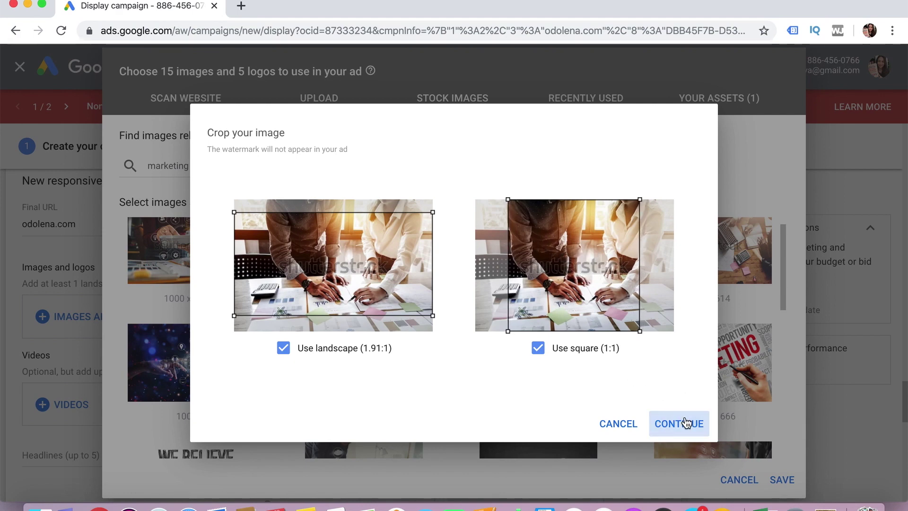
left_click(782, 480)
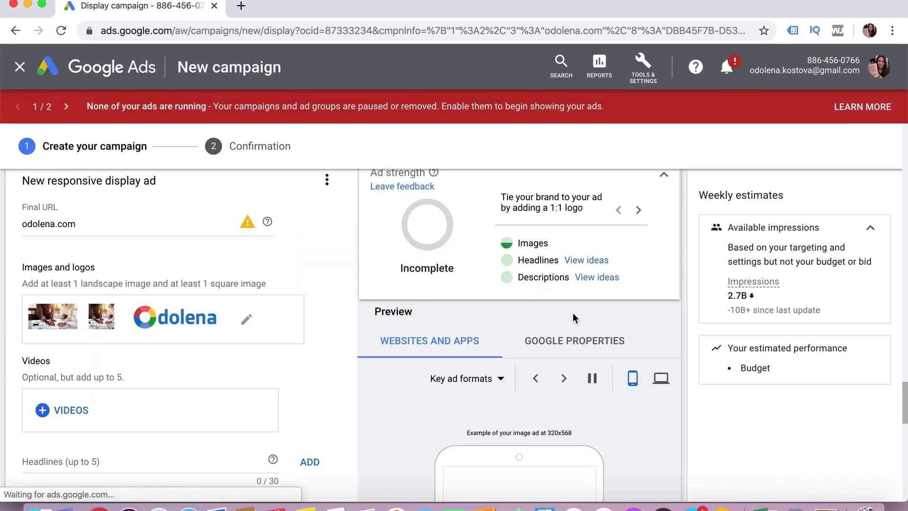
Step: Enter "Marketing Service in London" as the ad's first headline and add another headline field
scroll(307, 405, "down", 1)
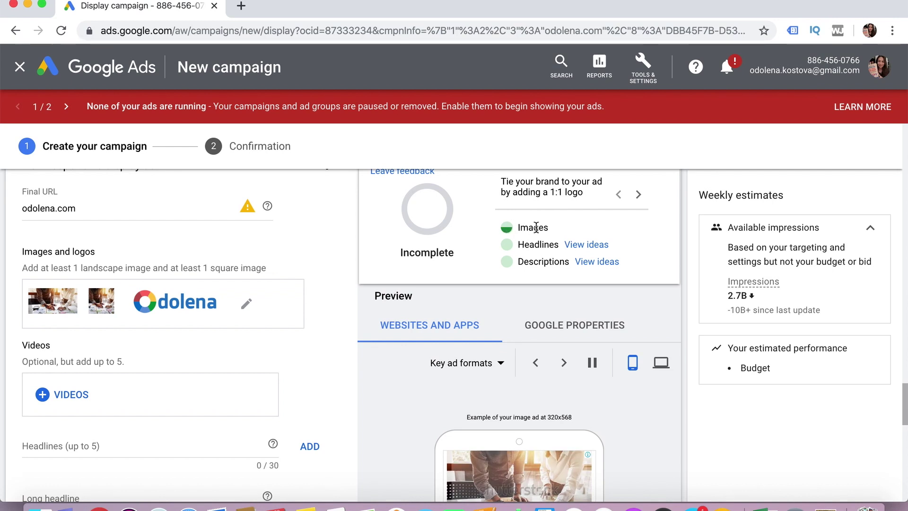
scroll(520, 236, "up", 1)
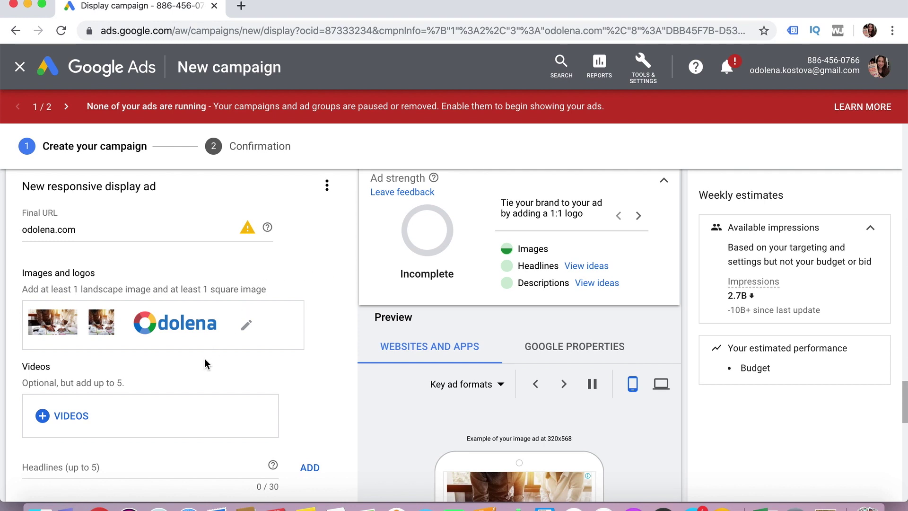
scroll(186, 358, "down", 1)
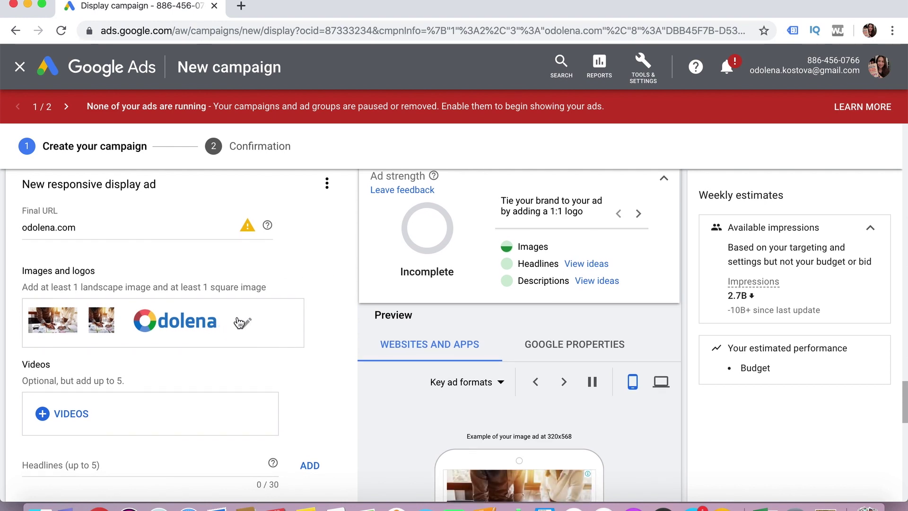
scroll(256, 354, "down", 5)
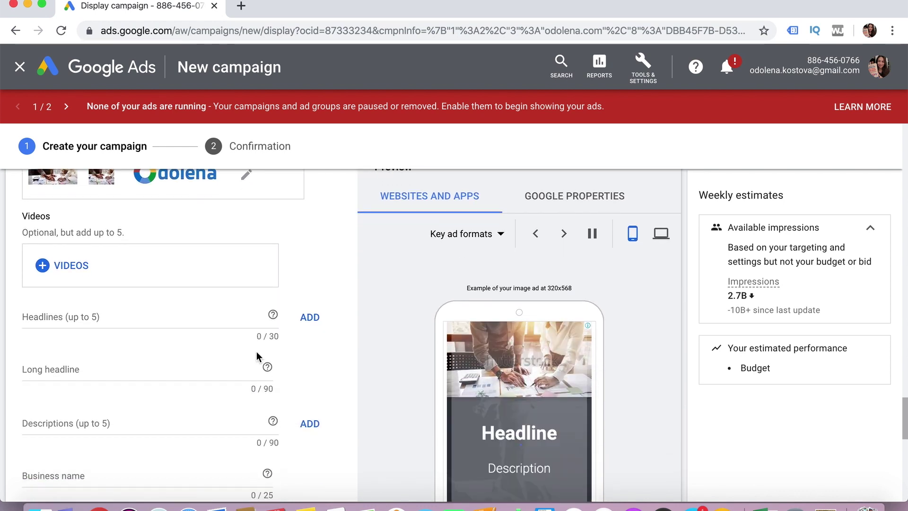
scroll(423, 425, "down", 3)
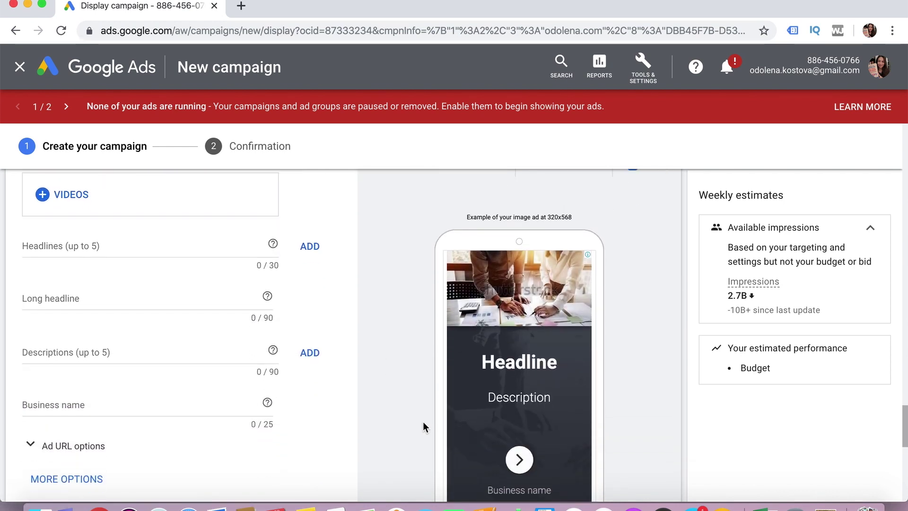
scroll(544, 419, "down", 2)
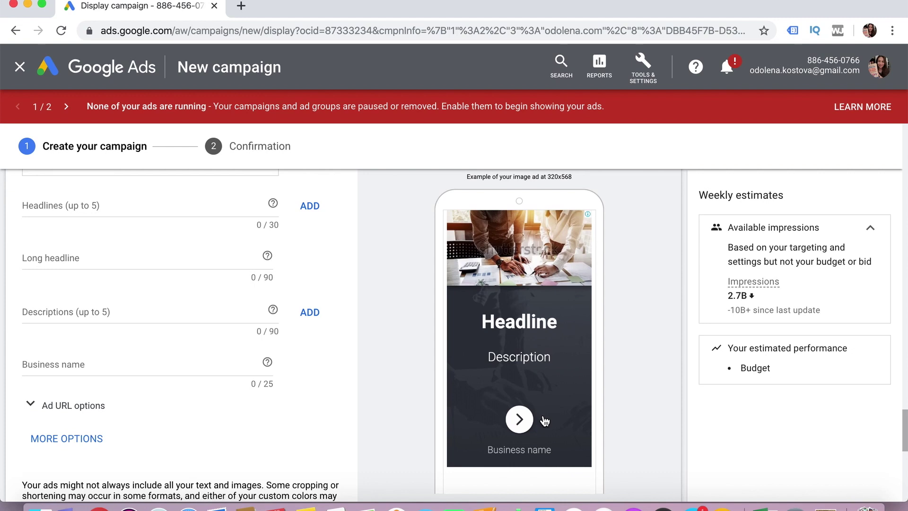
left_click(152, 203)
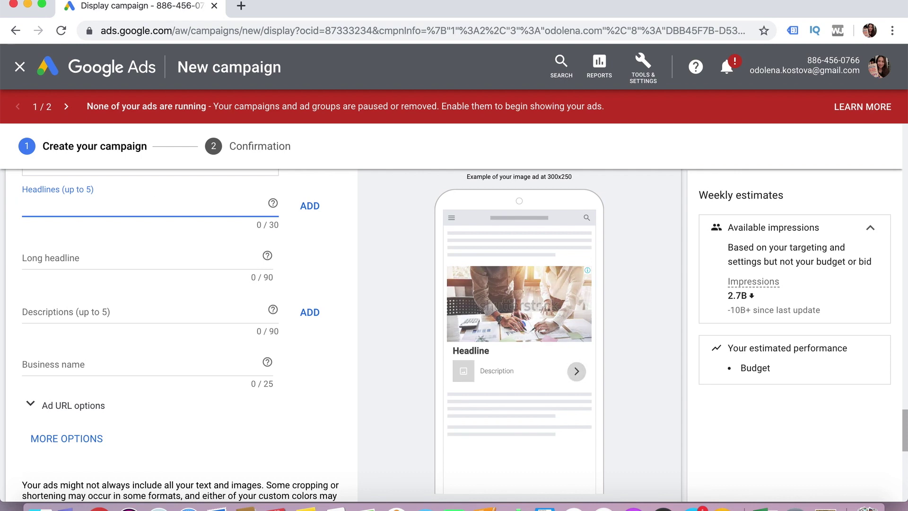
type("Marketing ")
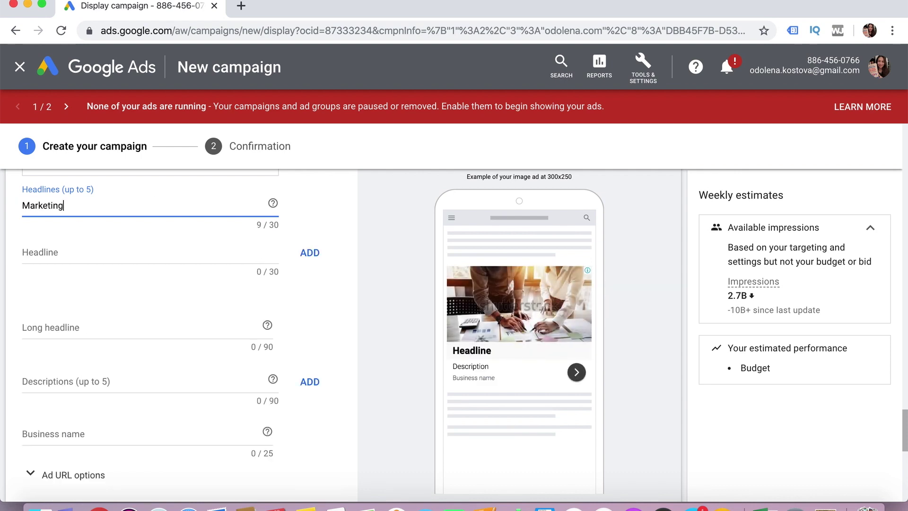
type("Ser")
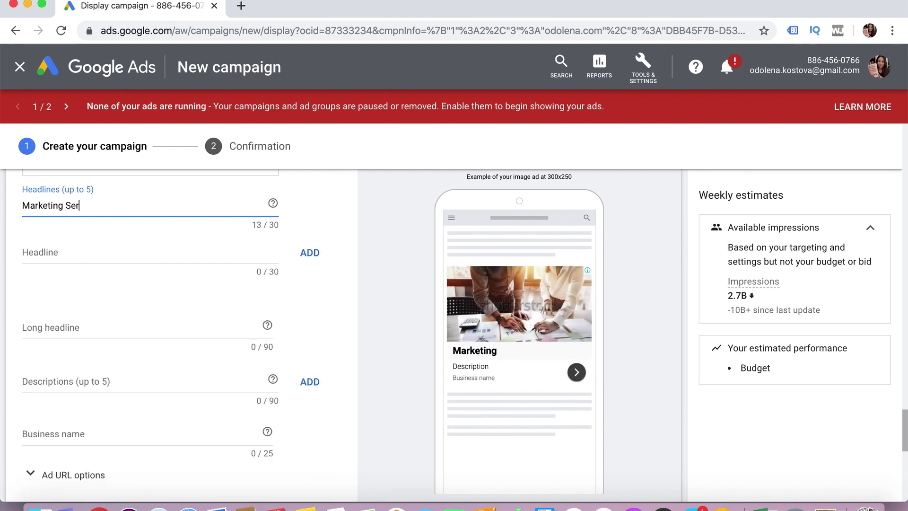
type("vice in")
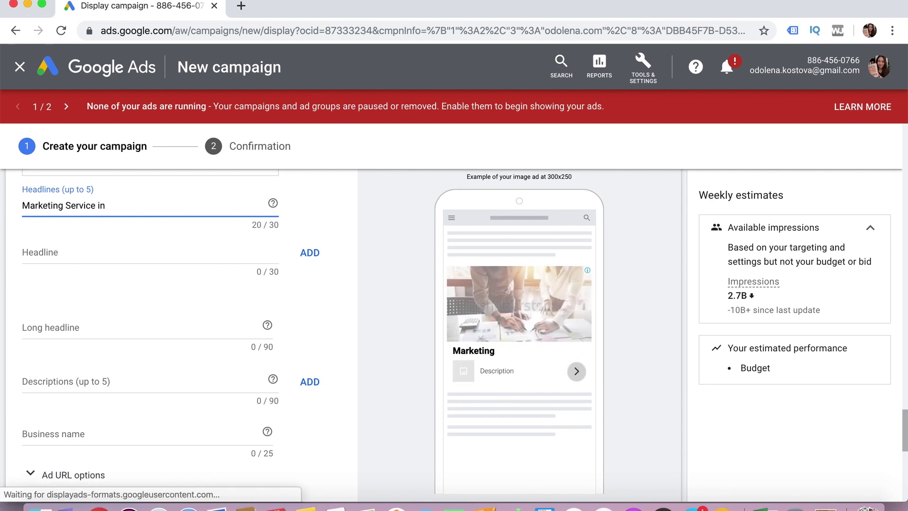
type(" London")
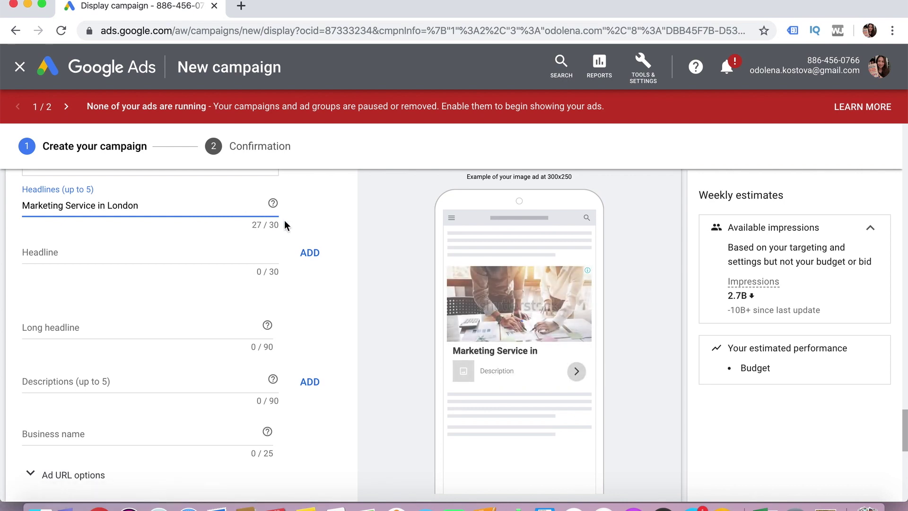
left_click(311, 254)
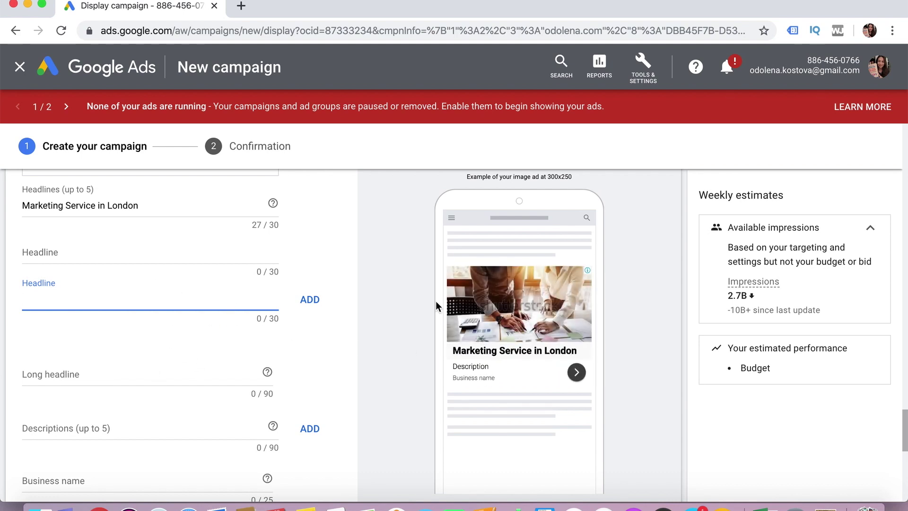
Step: Set the ad's business name to the suggested "Odolena Digital", leaving the long headline and description empty
scroll(431, 299, "down", 1)
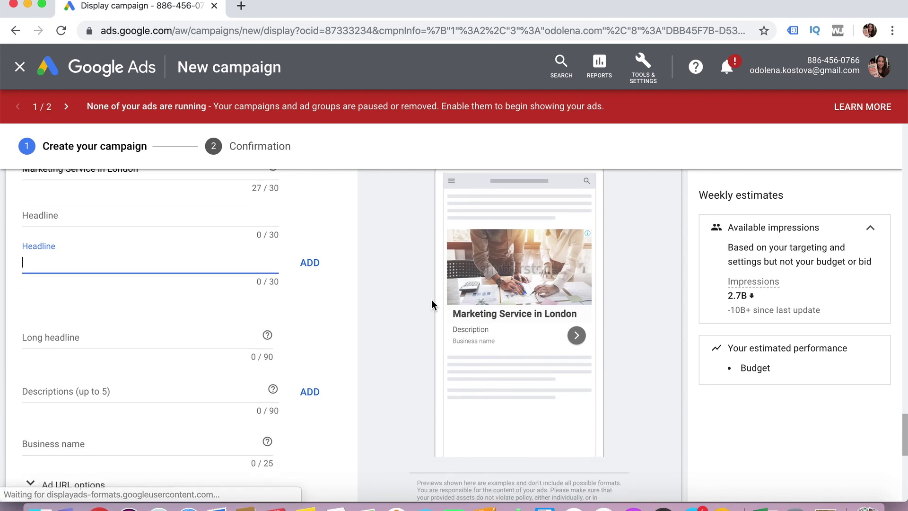
scroll(337, 344, "down", 1)
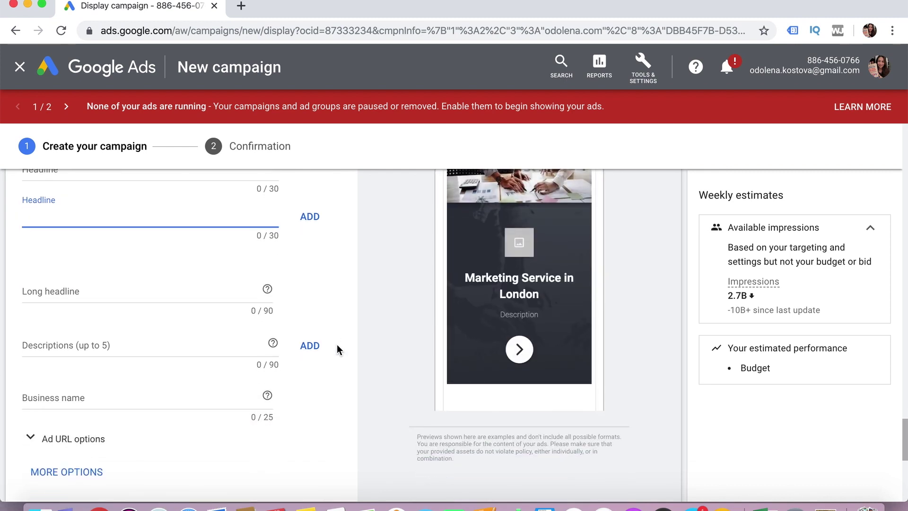
scroll(337, 344, "down", 1)
left_click(173, 253)
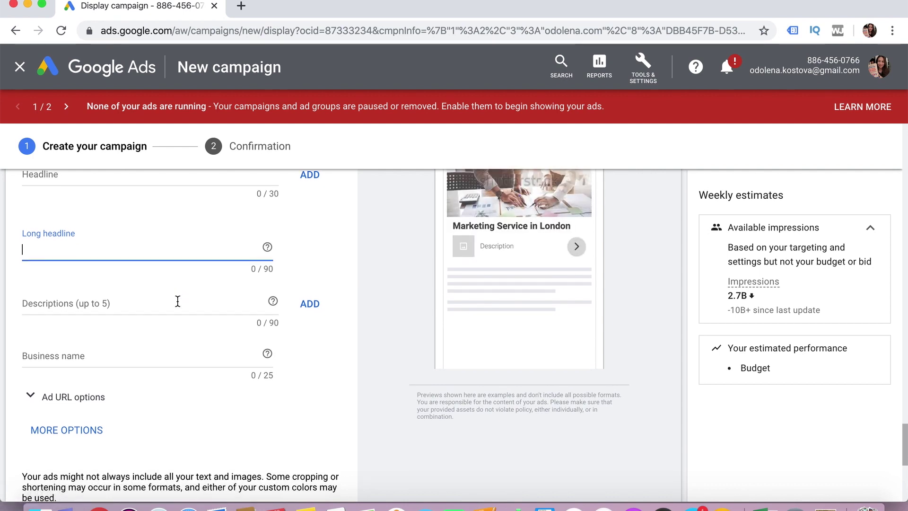
scroll(178, 300, "down", 2)
left_click(170, 263)
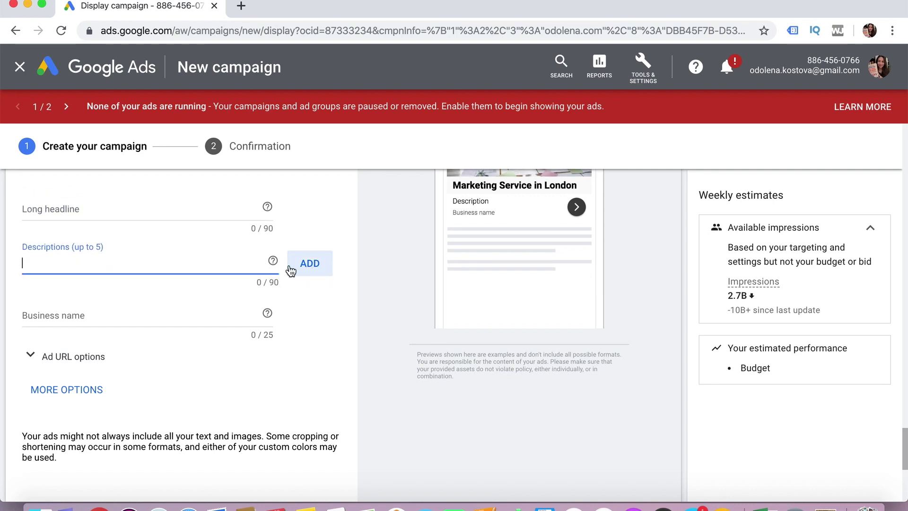
left_click(174, 315)
type("O")
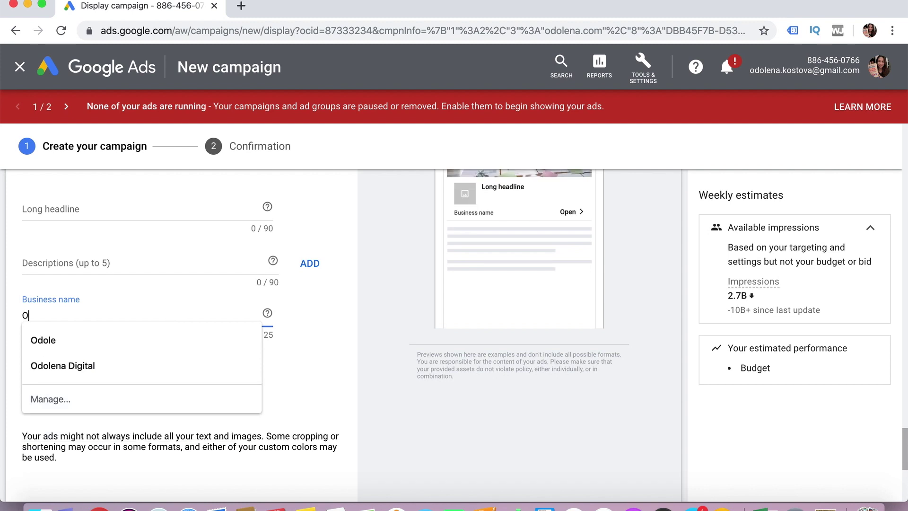
left_click(146, 364)
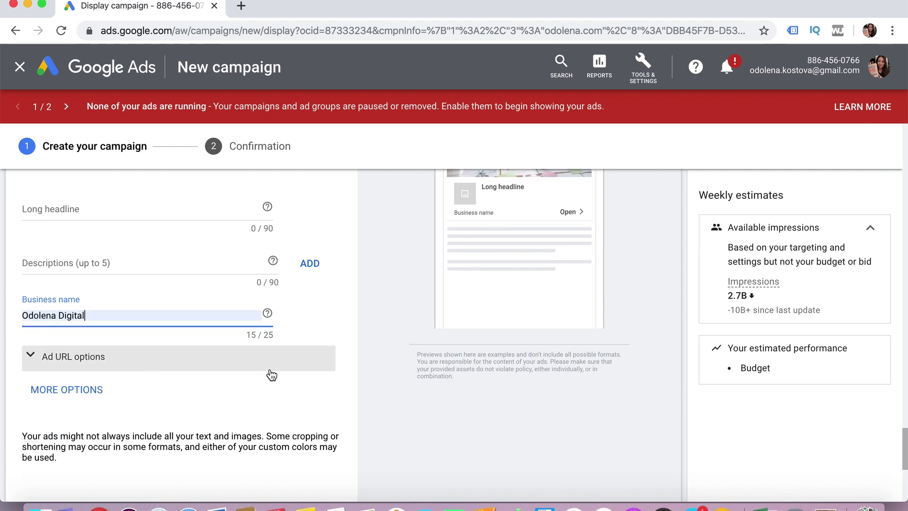
Step: Add call to action text to the ad, set to "Get Quote" with the language kept as English
scroll(477, 287, "up", 5)
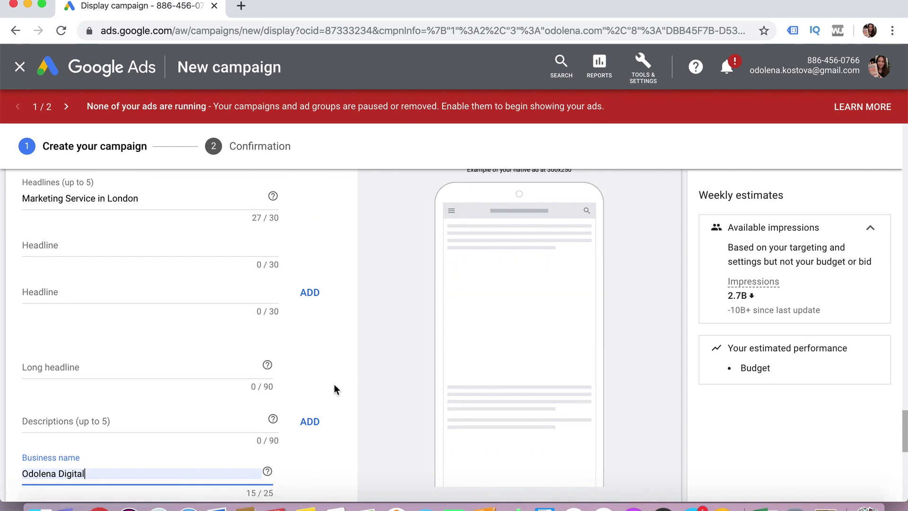
scroll(220, 410, "down", 4)
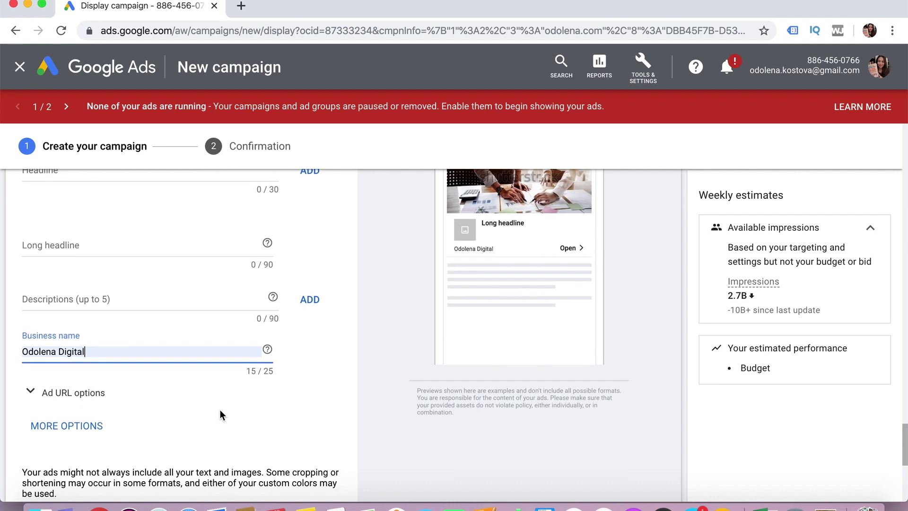
left_click(68, 372)
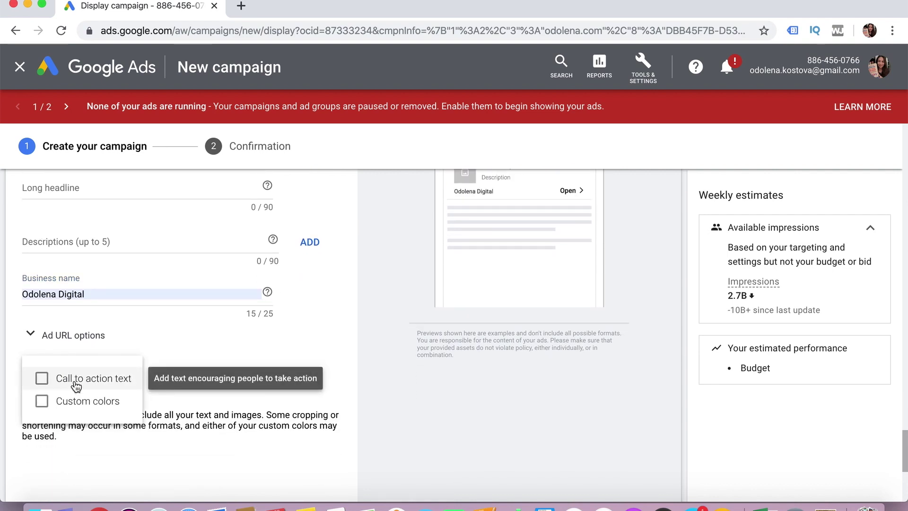
left_click(77, 385)
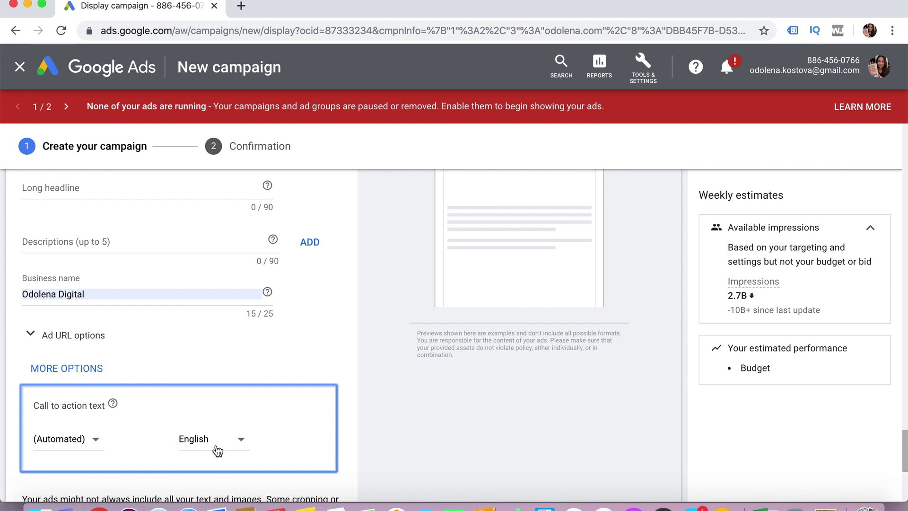
left_click(88, 440)
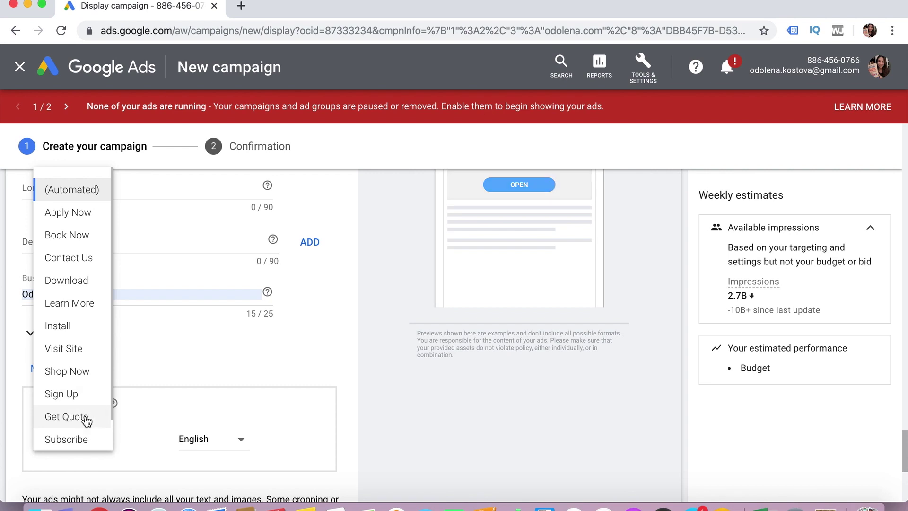
left_click(86, 419)
left_click(232, 444)
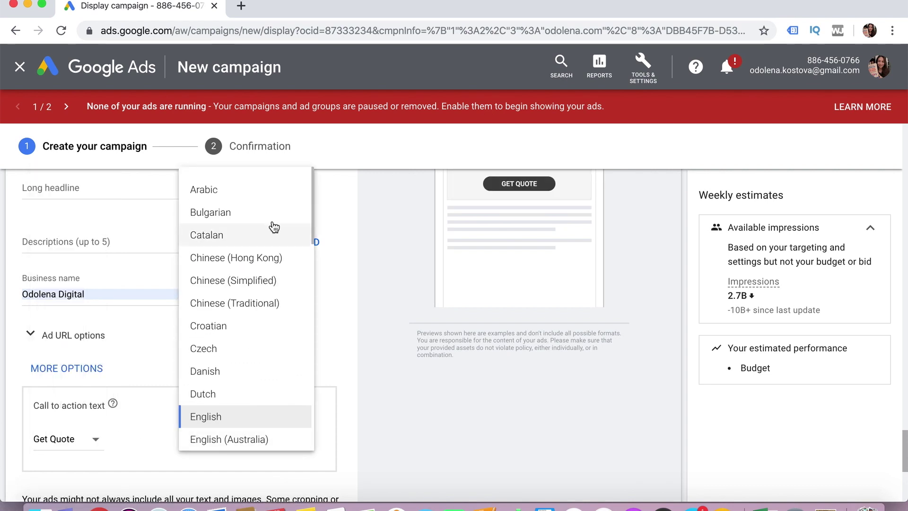
left_click(341, 357)
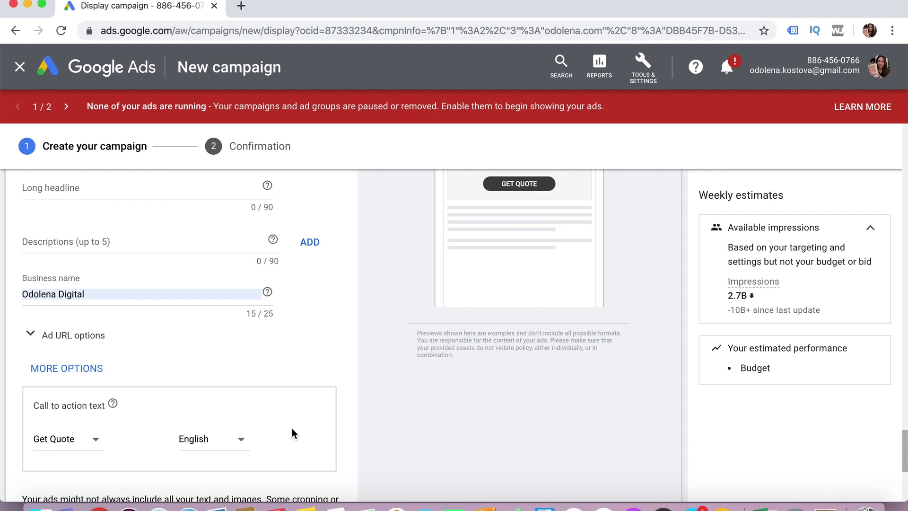
Step: Enable custom colors for the ad and open the main color for editing
scroll(292, 427, "down", 2)
left_click(78, 273)
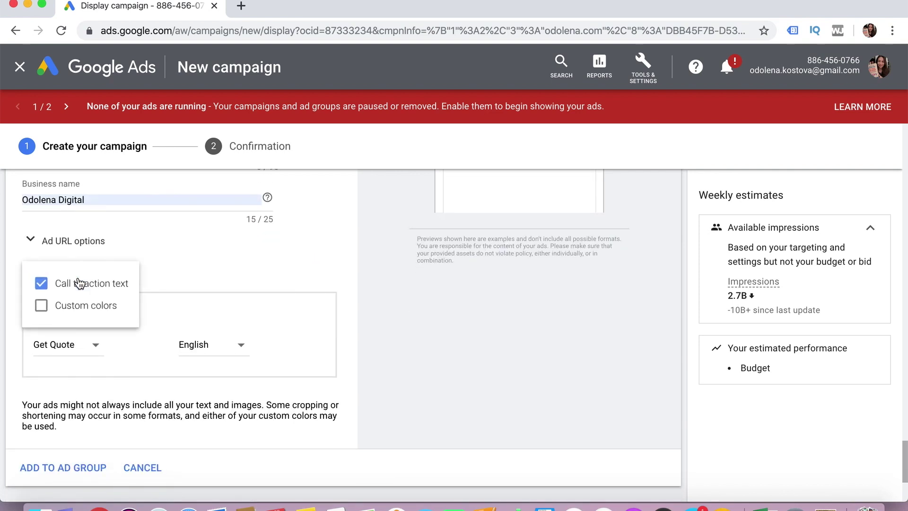
left_click(42, 310)
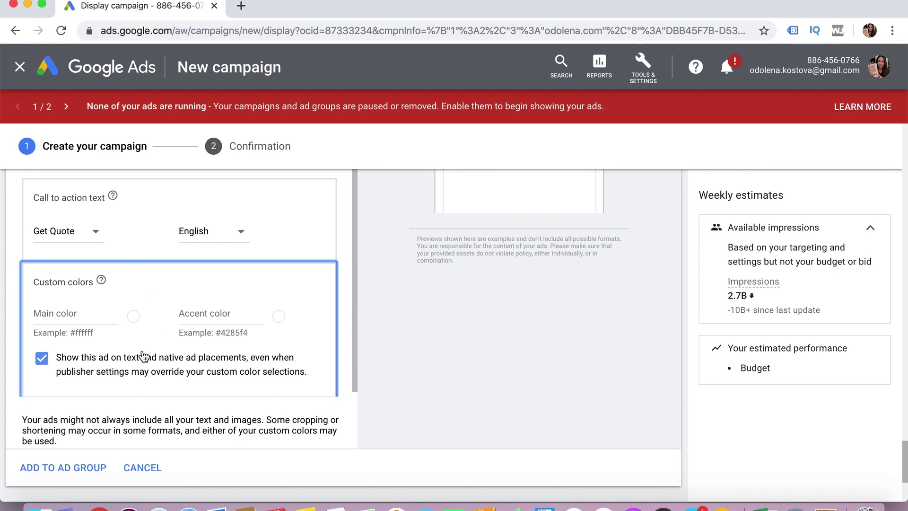
scroll(184, 329, "down", 1)
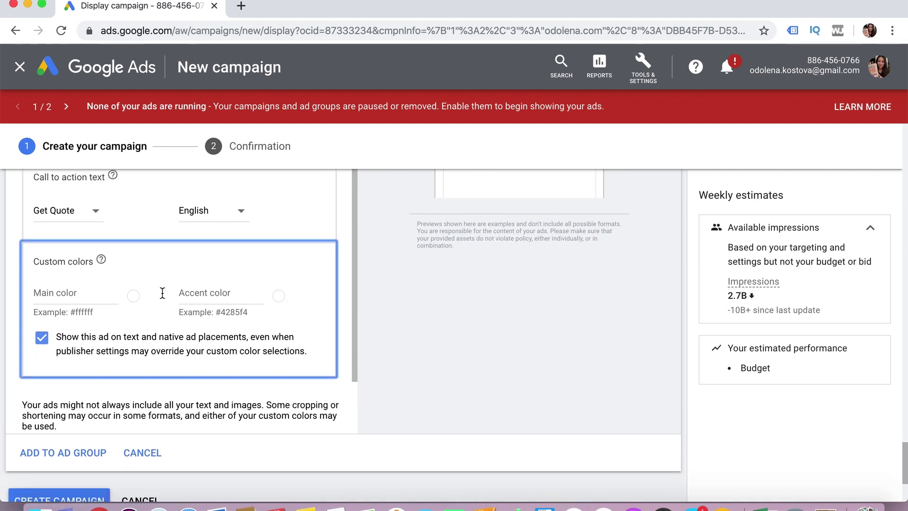
left_click(99, 295)
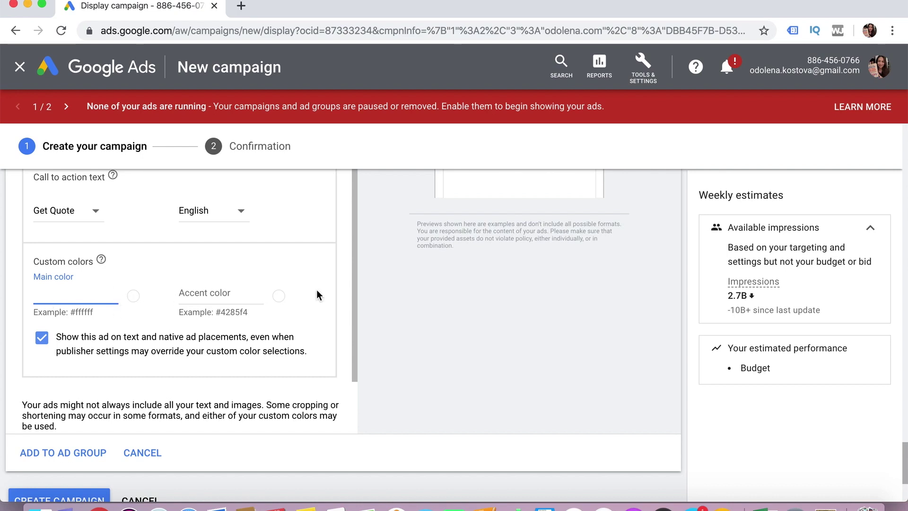
scroll(421, 279, "up", 4)
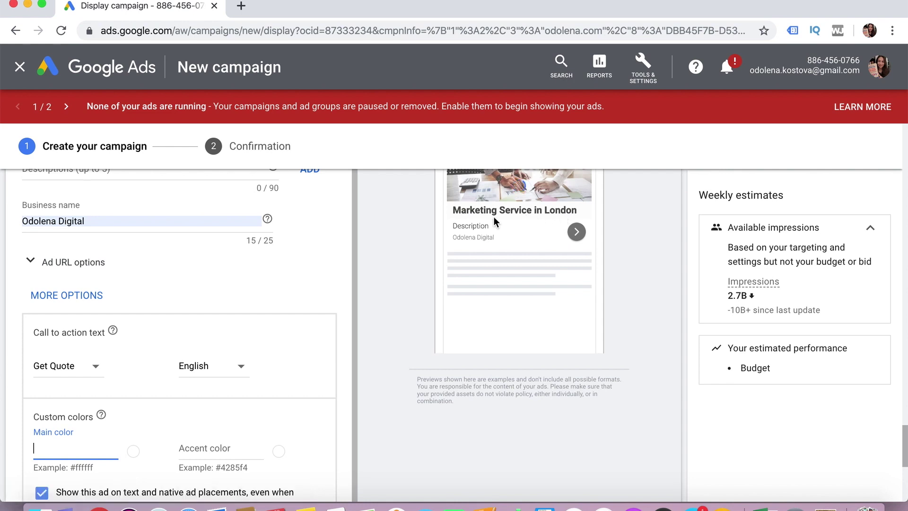
Step: Preview the mobile websites and apps version of the ad as image ads and as text ads
scroll(402, 236, "up", 4)
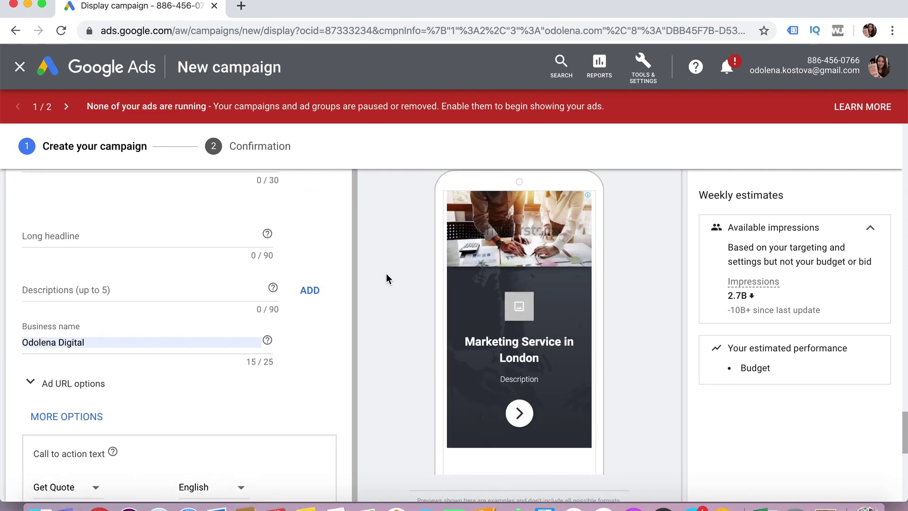
scroll(386, 273, "up", 4)
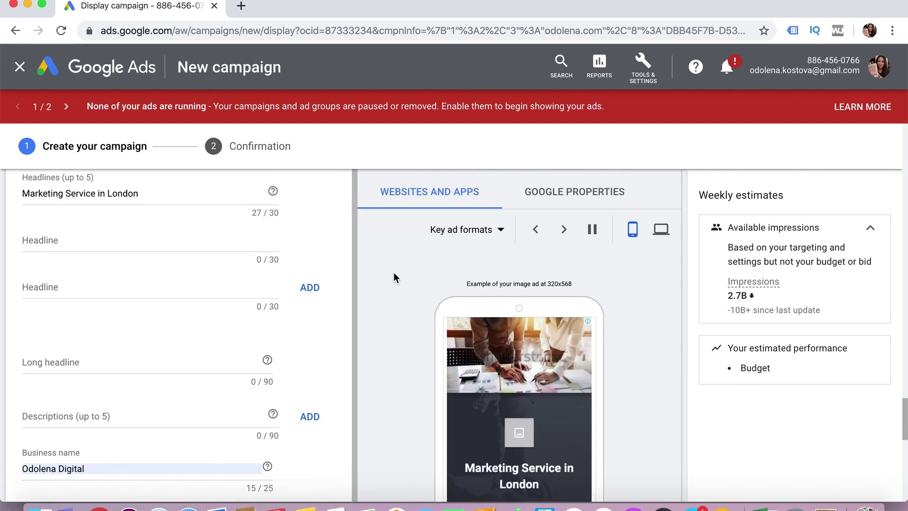
scroll(387, 265, "down", 1)
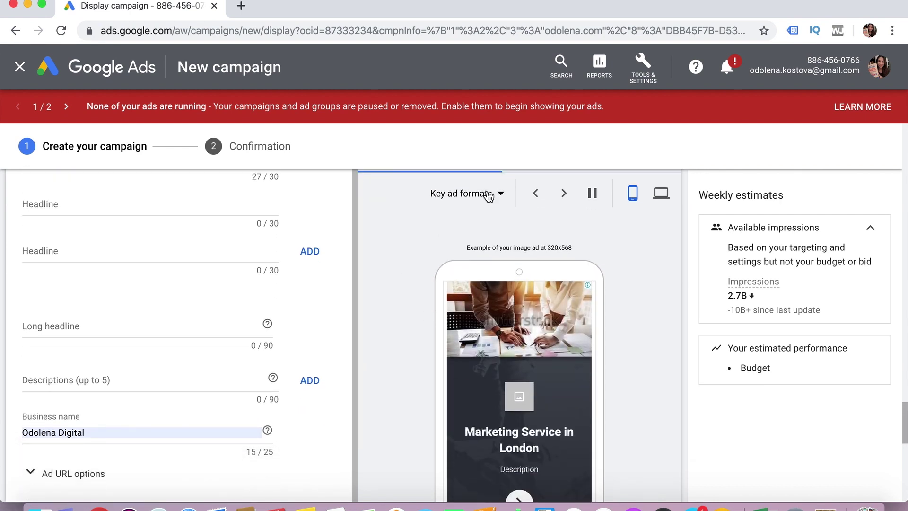
left_click(484, 192)
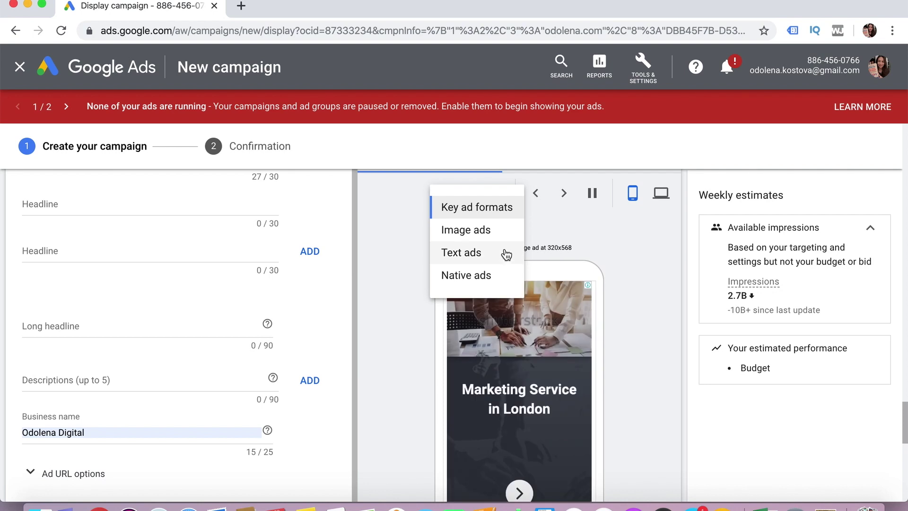
left_click(500, 231)
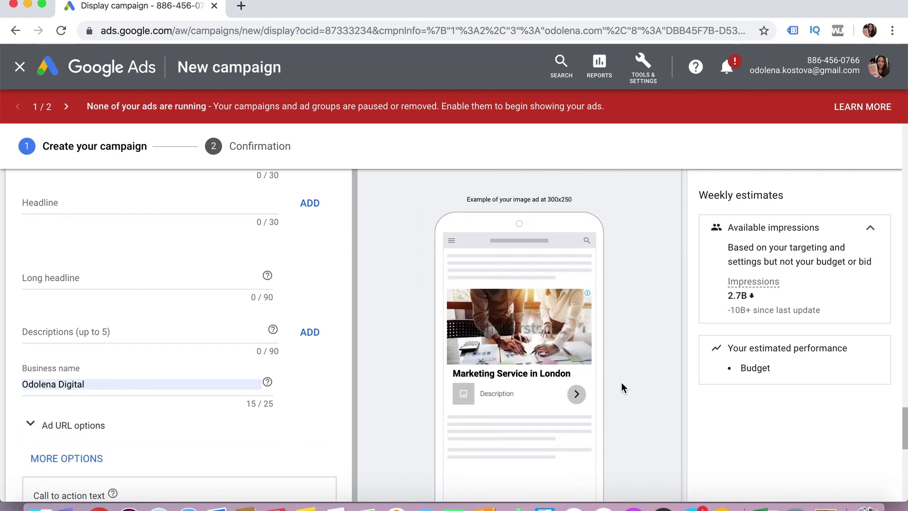
left_click(500, 195)
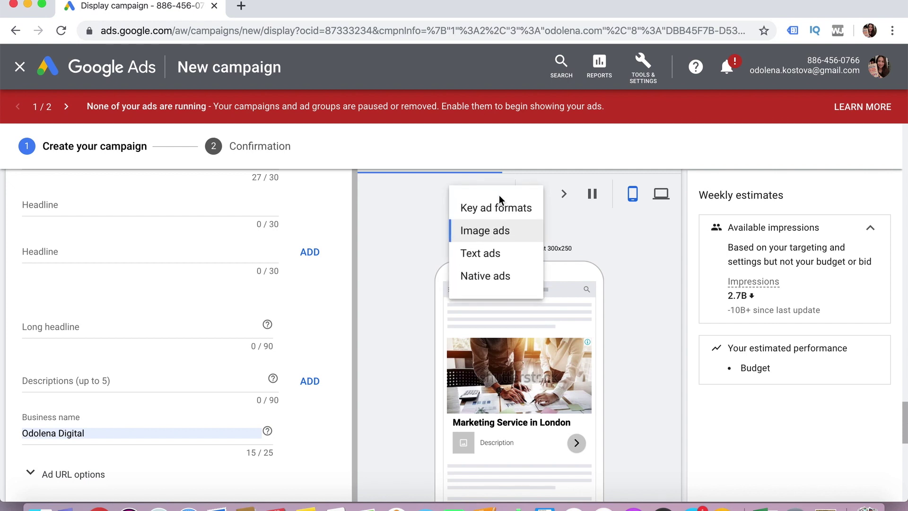
left_click(500, 257)
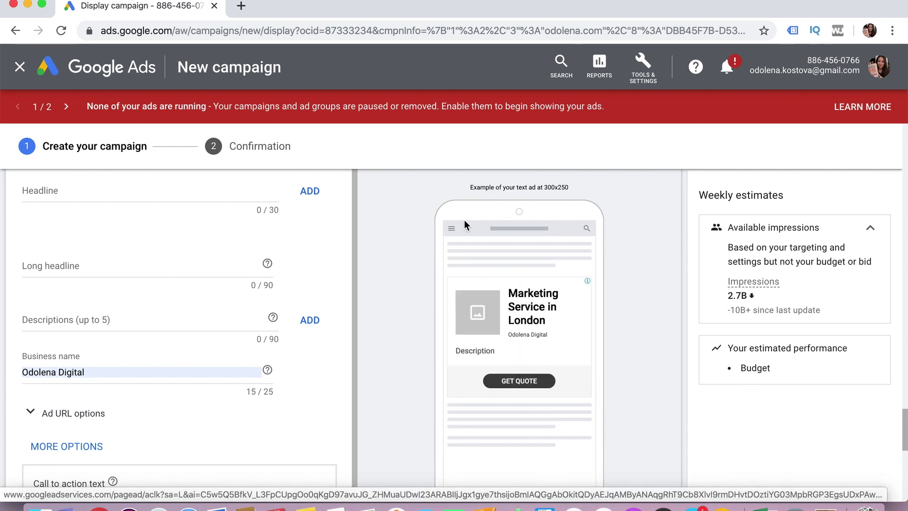
Step: Preview the mobile version of the ad as native ads and pause the automatic rotation of examples
scroll(464, 219, "up", 2)
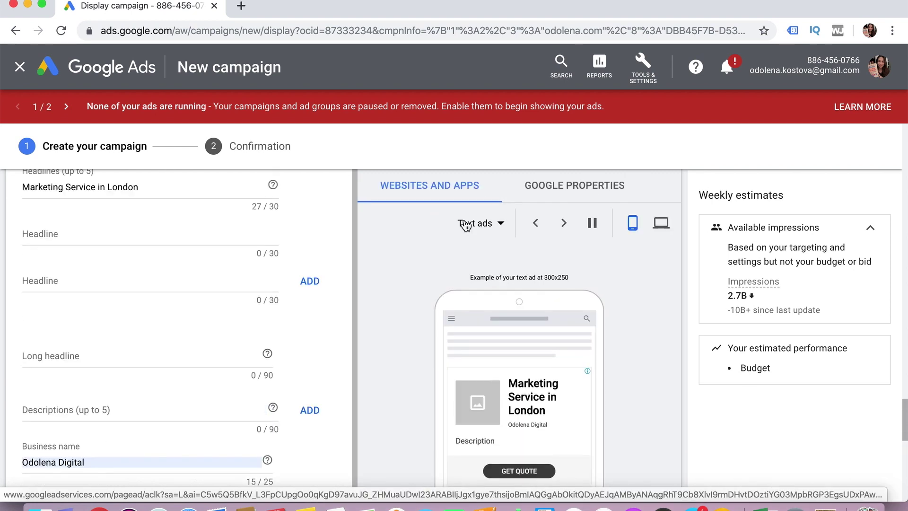
left_click(490, 238)
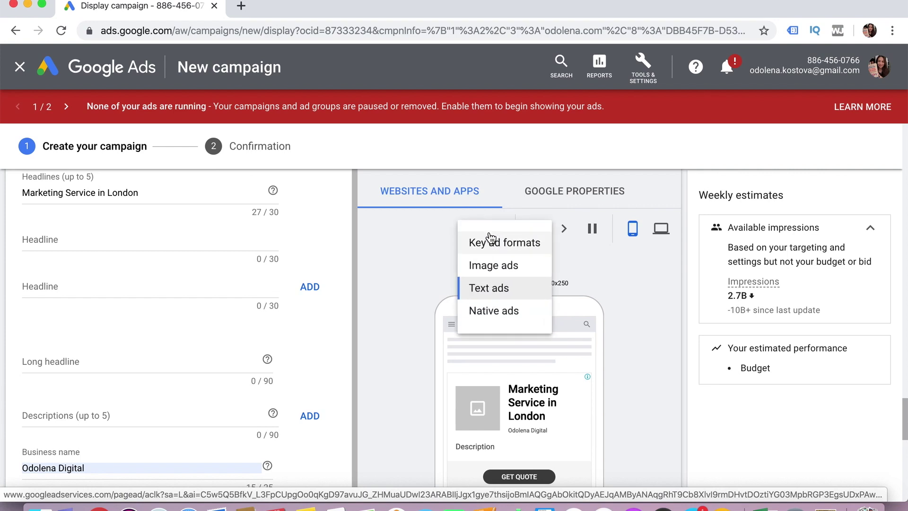
left_click(494, 312)
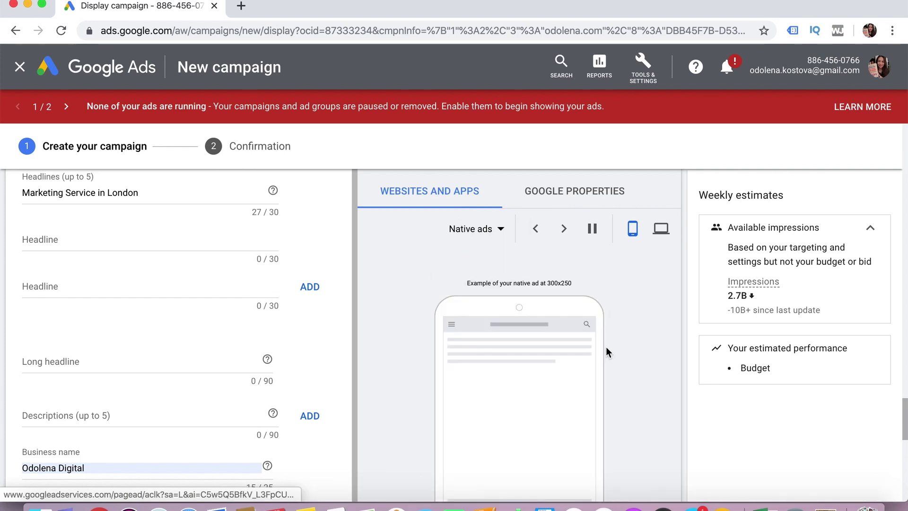
scroll(606, 353, "down", 2)
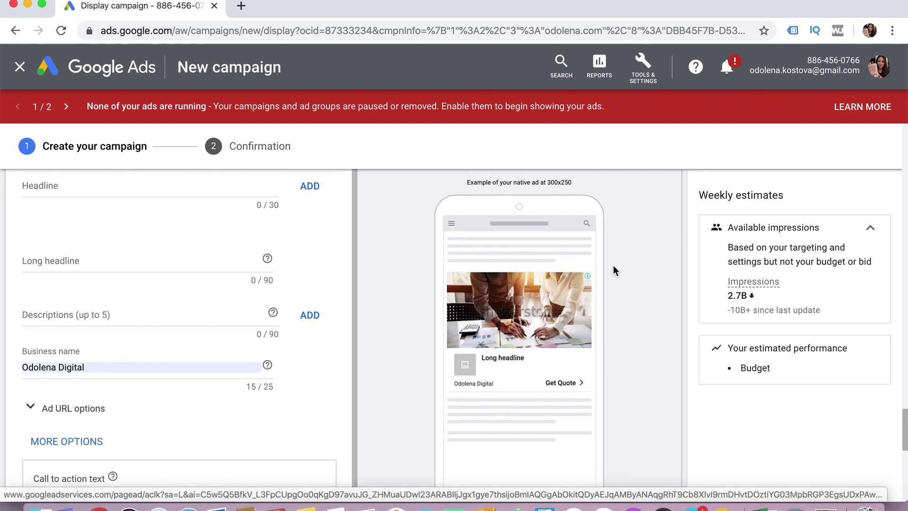
scroll(613, 271, "up", 2)
scroll(613, 271, "up", 2)
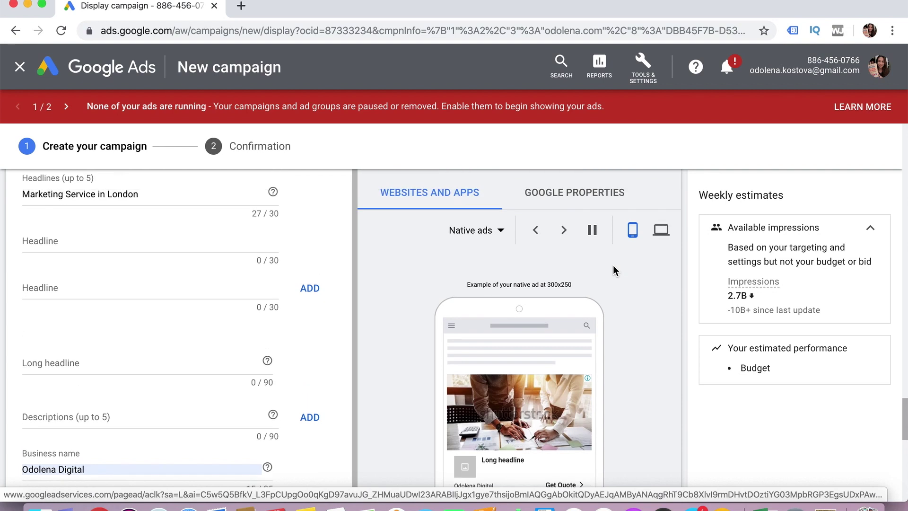
left_click(594, 232)
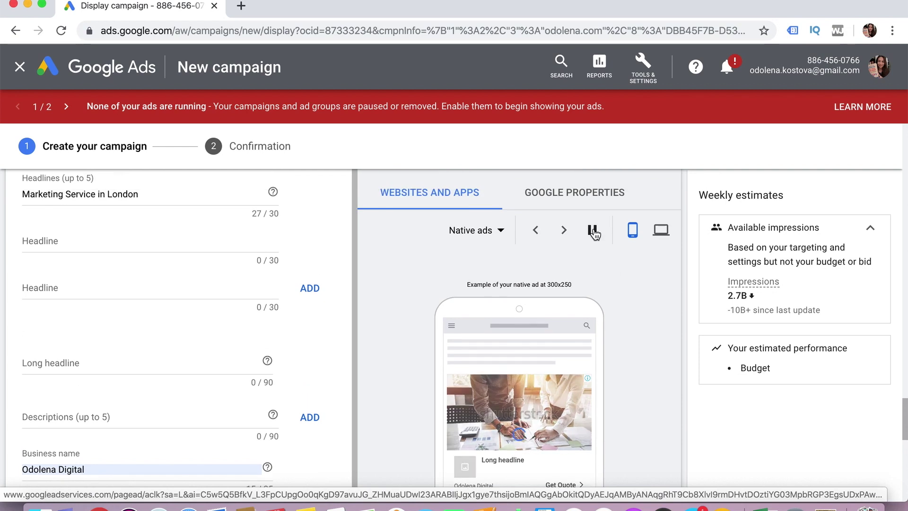
scroll(614, 358, "down", 3)
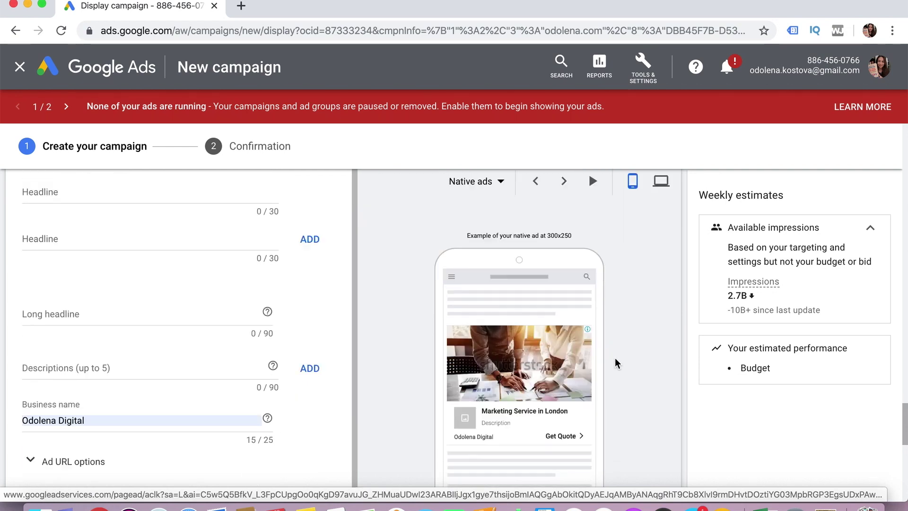
Step: Switch the websites and apps preview to desktop and examine the ad in the key ad formats
scroll(614, 358, "up", 2)
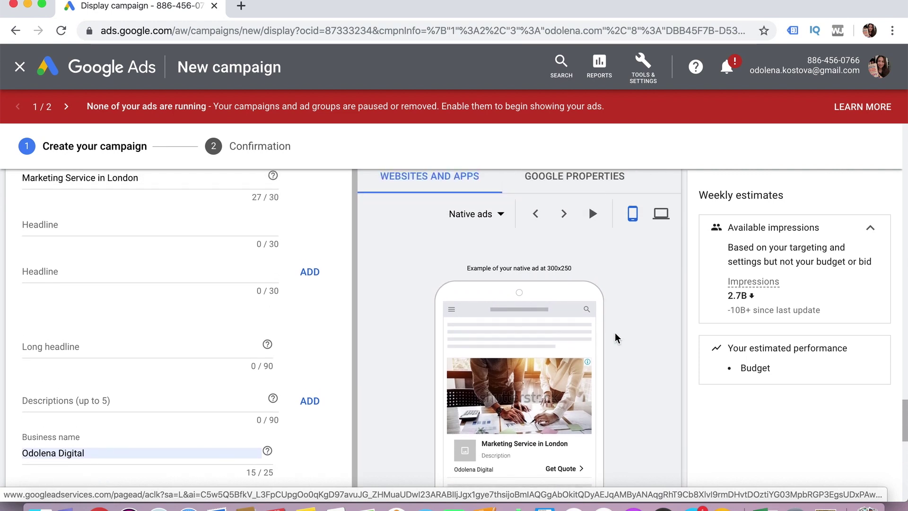
left_click(661, 216)
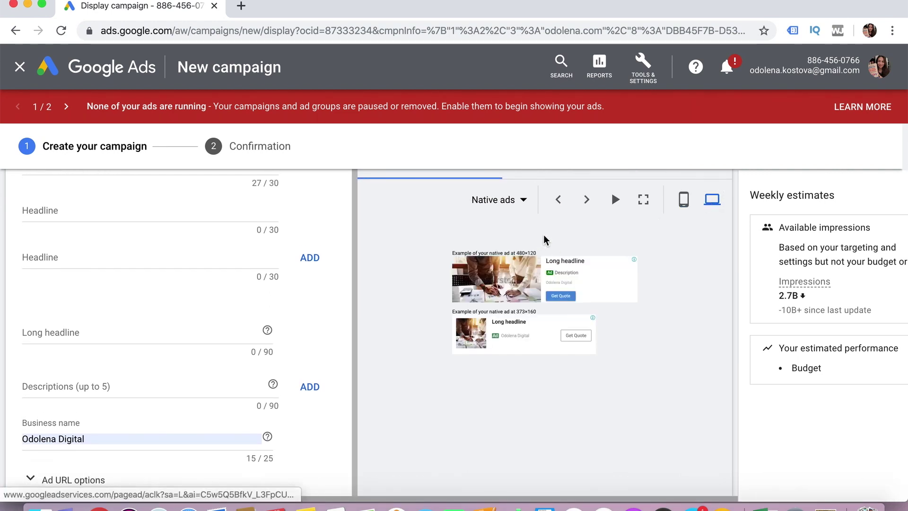
left_click(523, 203)
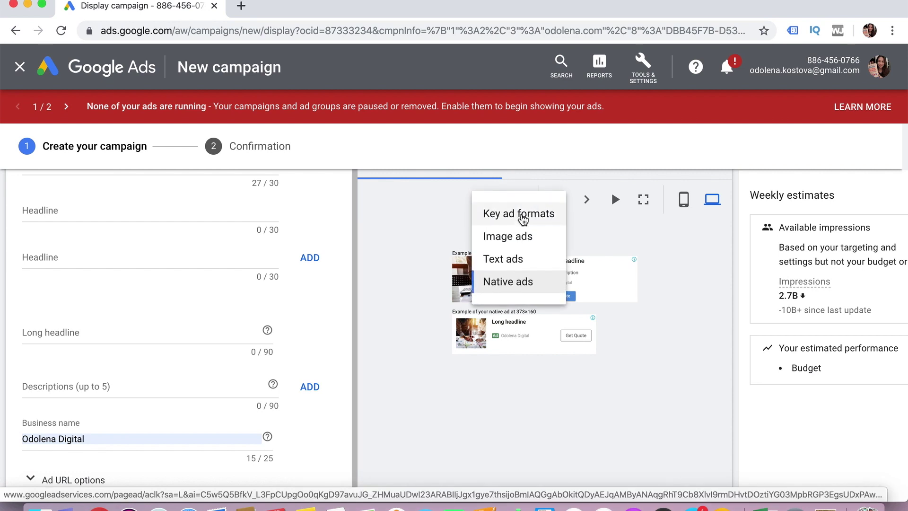
left_click(523, 216)
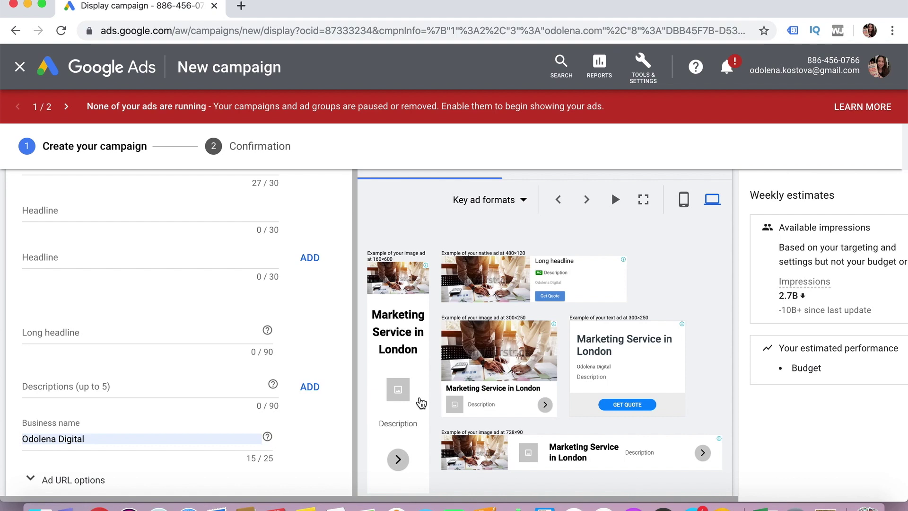
scroll(416, 388, "down", 2)
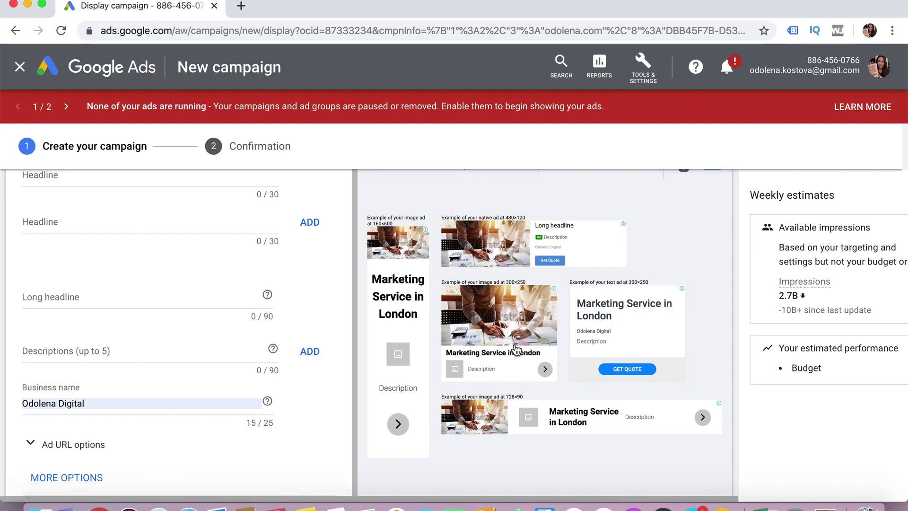
scroll(515, 350, "up", 4)
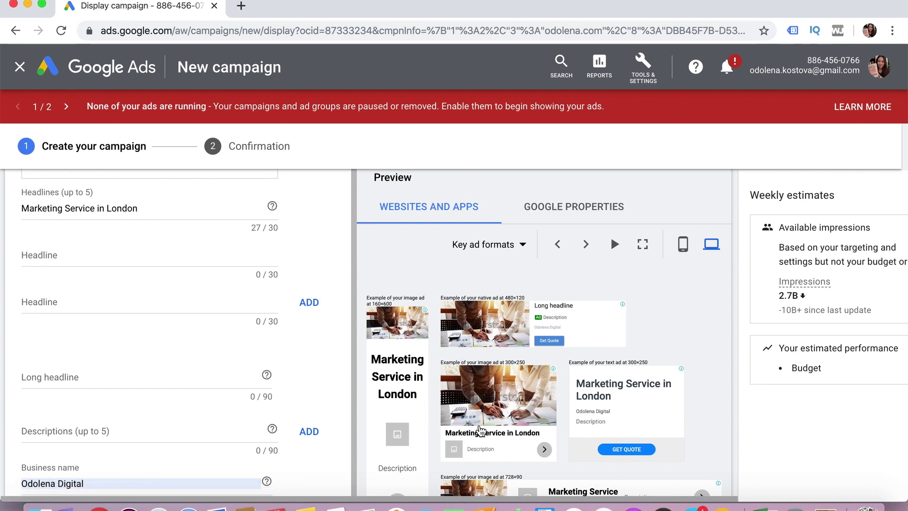
scroll(519, 372, "down", 3)
scroll(495, 368, "up", 2)
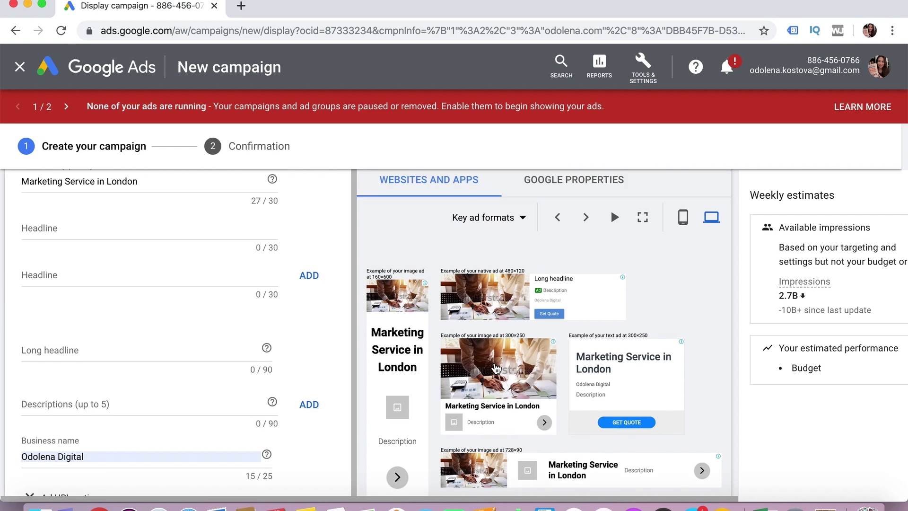
Step: Preview the ad on Google properties and select the closed state of the Gmail ad
left_click(577, 193)
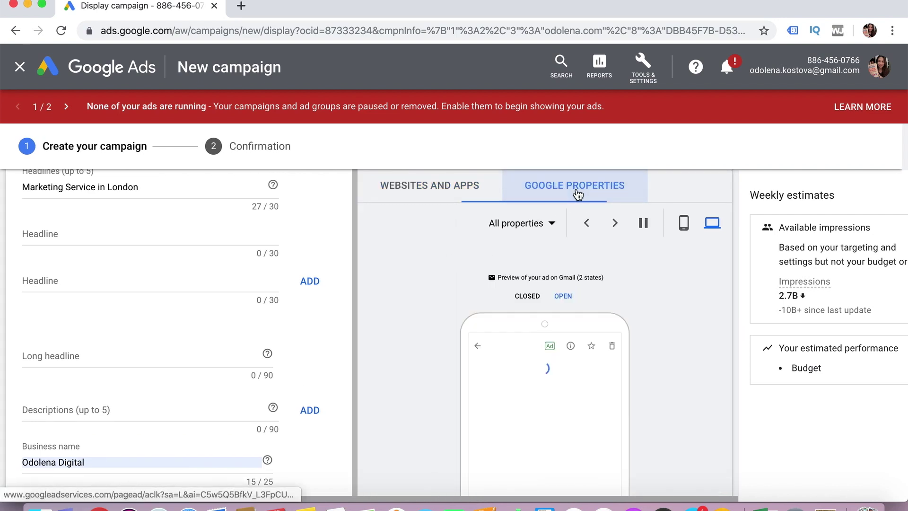
scroll(607, 329, "down", 1)
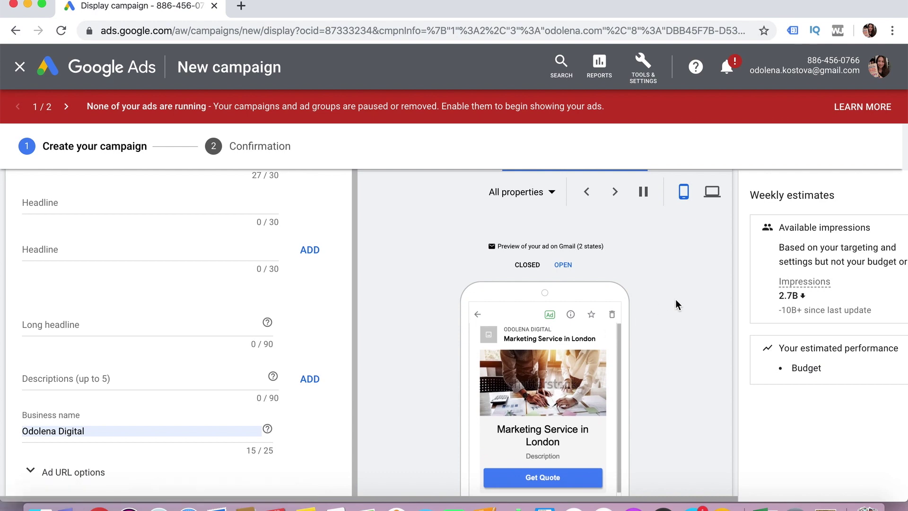
scroll(675, 299, "down", 3)
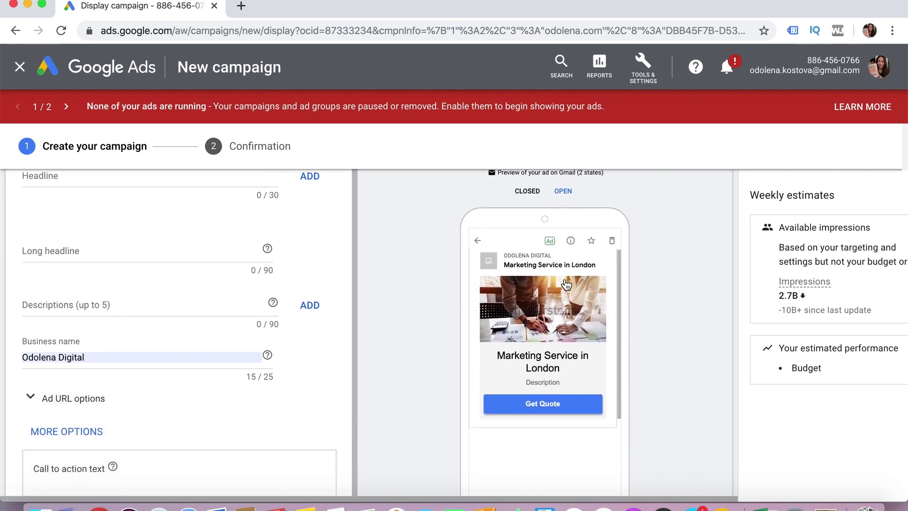
left_click(526, 190)
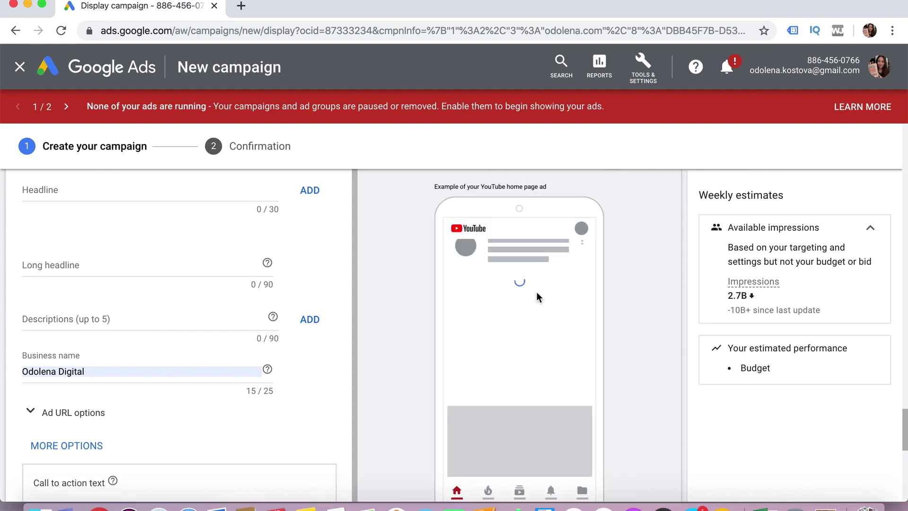
Step: Limit the Google properties preview to YouTube and examine the mobile home page ad
scroll(587, 249, "up", 5)
scroll(584, 248, "up", 1)
scroll(579, 247, "down", 2)
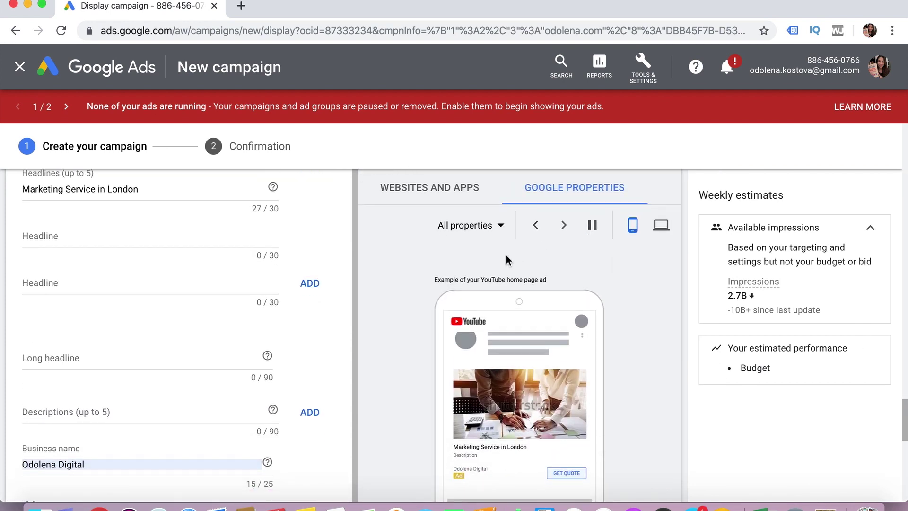
left_click(496, 227)
left_click(464, 254)
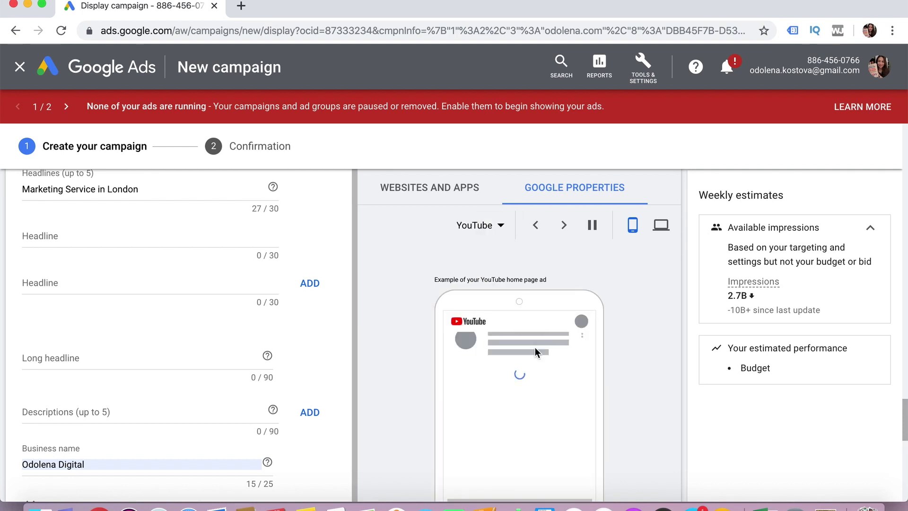
scroll(556, 400, "down", 3)
scroll(556, 400, "down", 2)
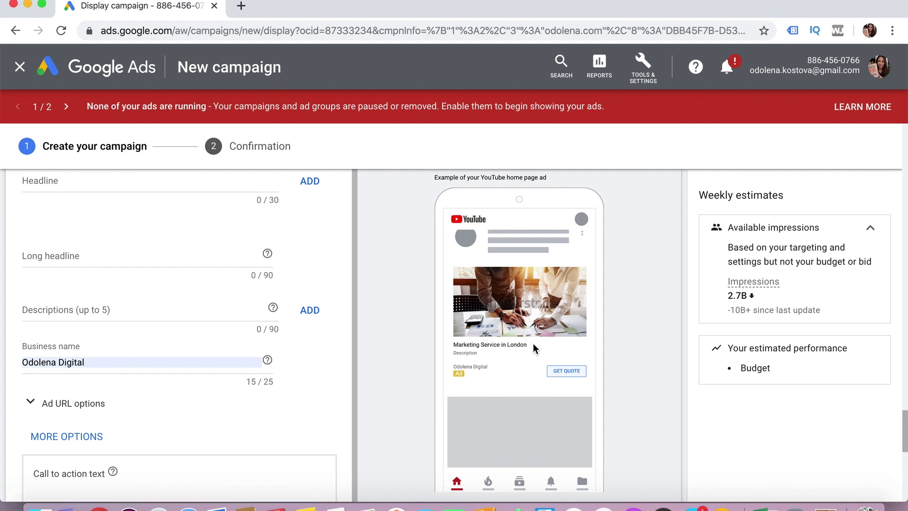
Step: Switch the YouTube ad preview to desktop and examine the image ad examples
scroll(533, 345, "up", 2)
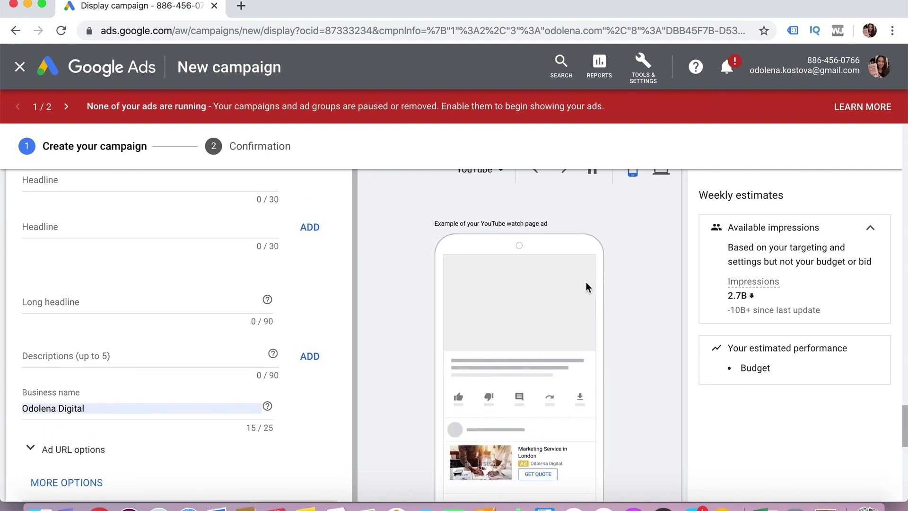
scroll(586, 284, "up", 3)
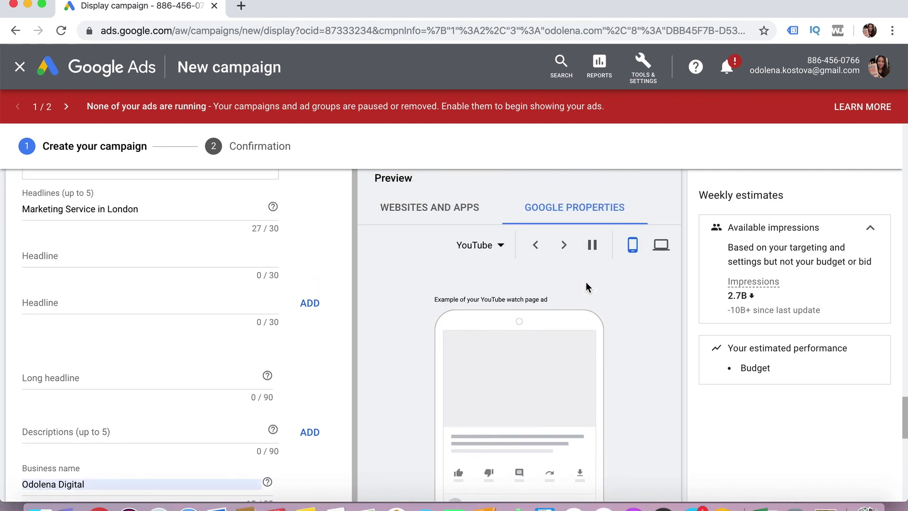
left_click(663, 246)
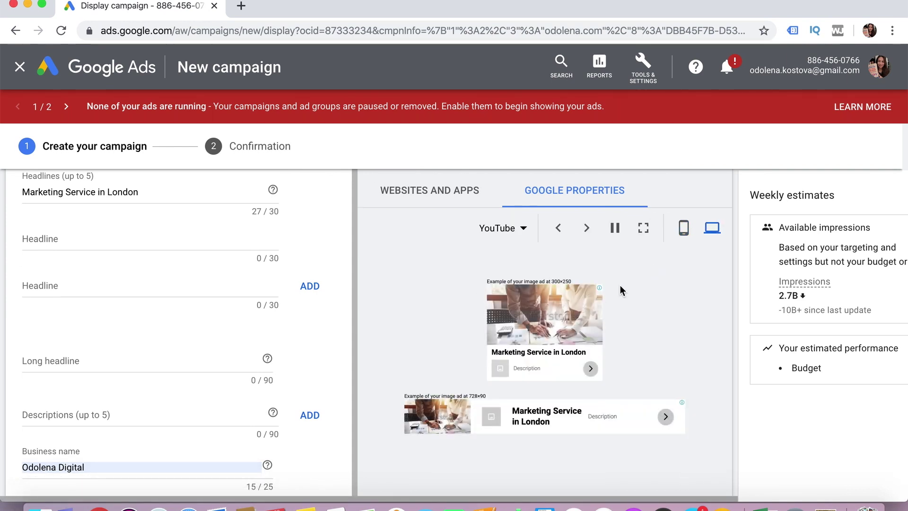
scroll(606, 391, "down", 1)
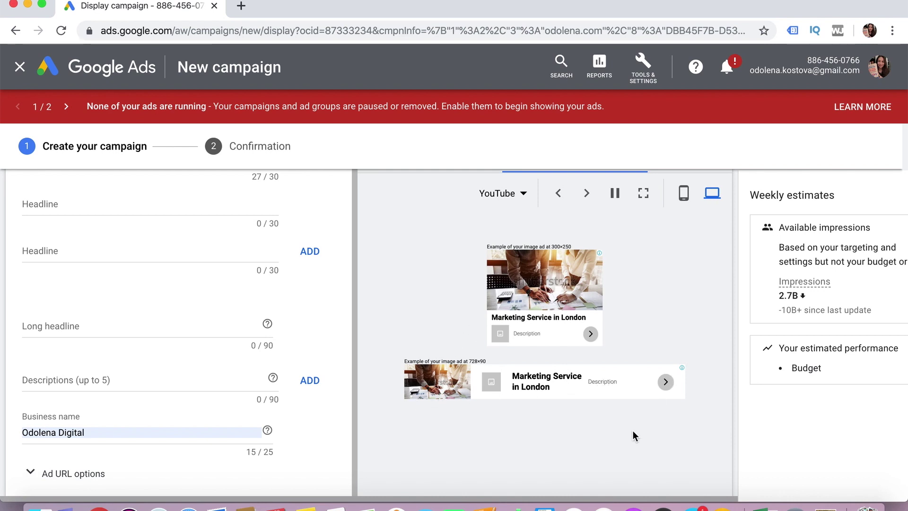
Step: Review the responsive display ad's images and logos, optional videos, text fields and ad strength suggestions
scroll(633, 436, "down", 4)
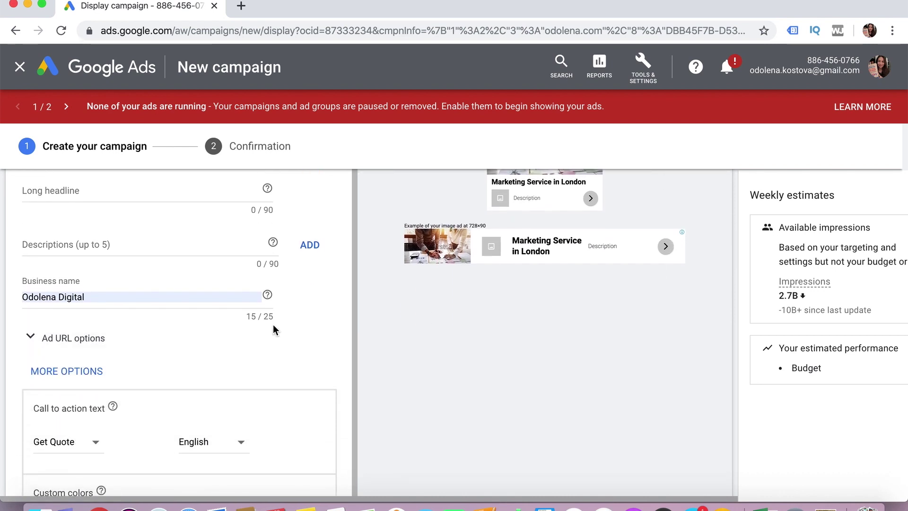
scroll(273, 325, "up", 8)
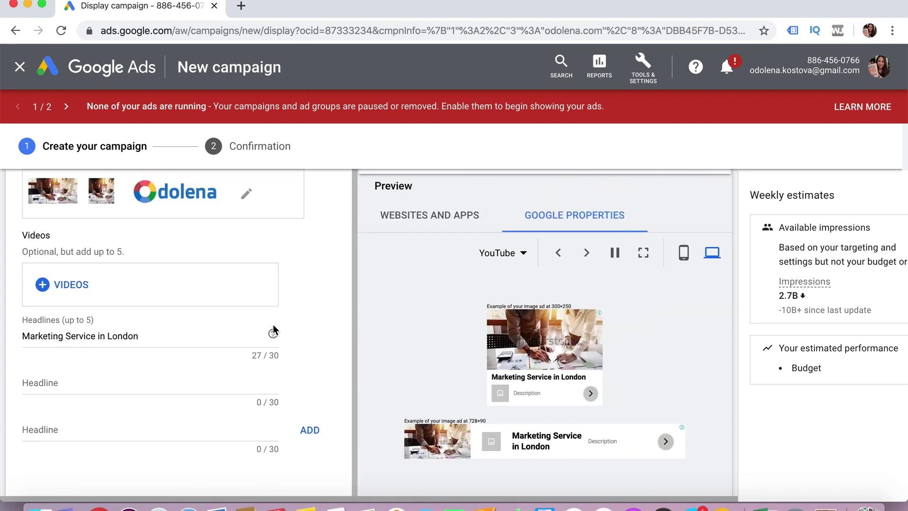
left_click(74, 289)
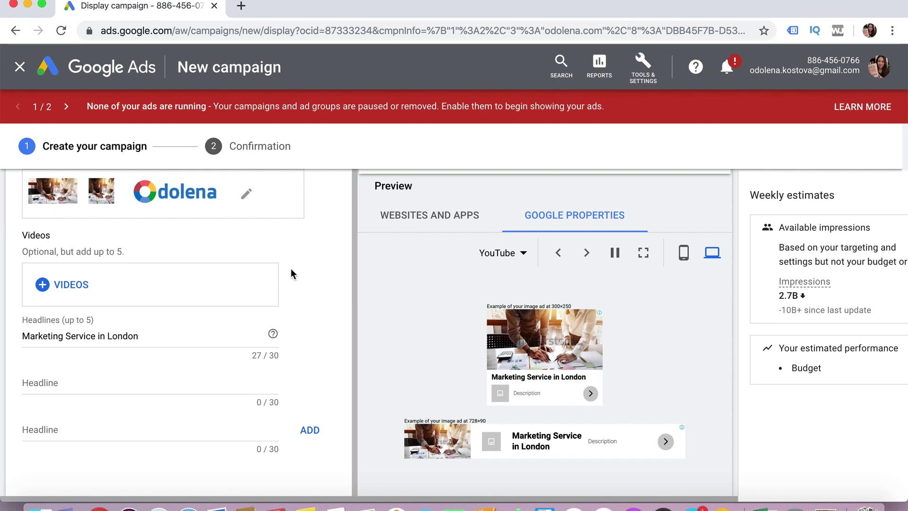
scroll(415, 361, "up", 7)
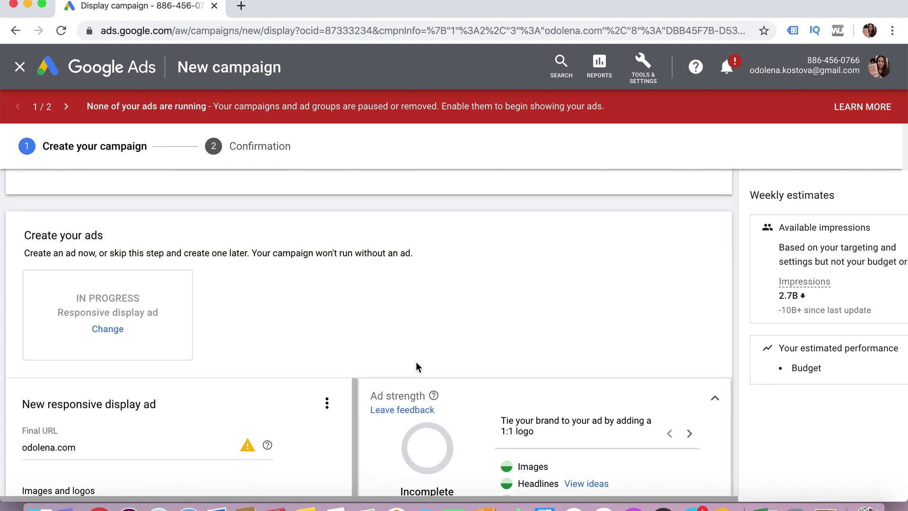
scroll(497, 434, "down", 5)
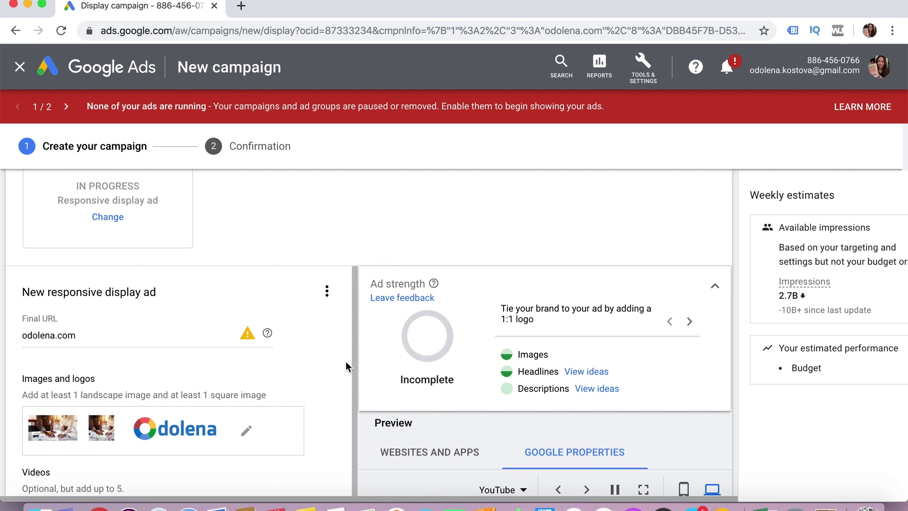
scroll(345, 418, "down", 5)
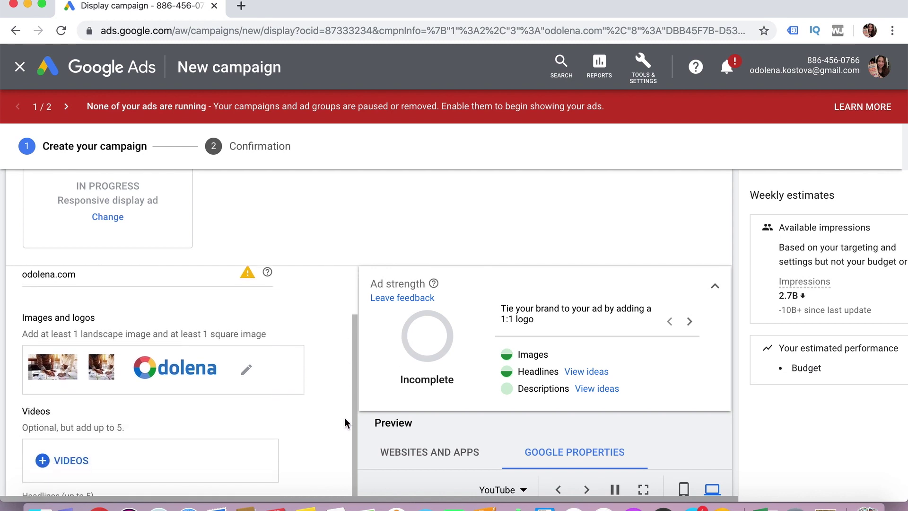
scroll(345, 418, "down", 4)
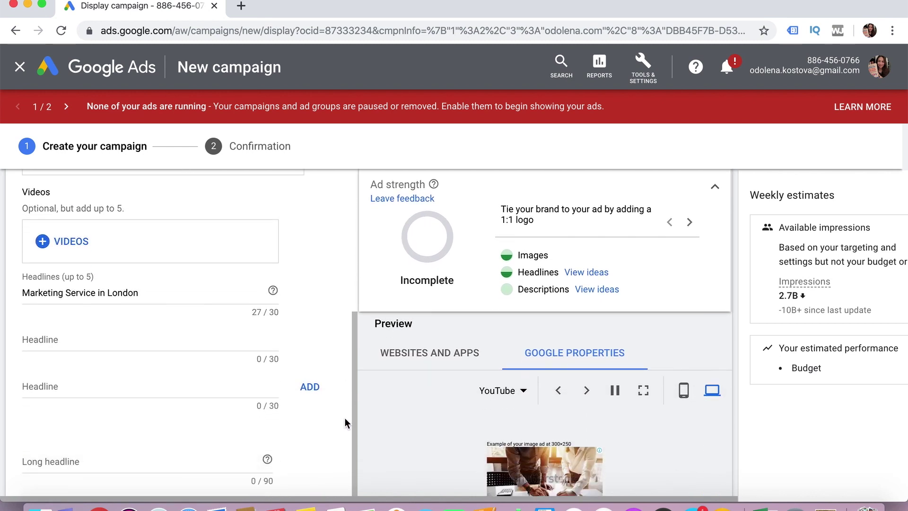
scroll(345, 418, "down", 1)
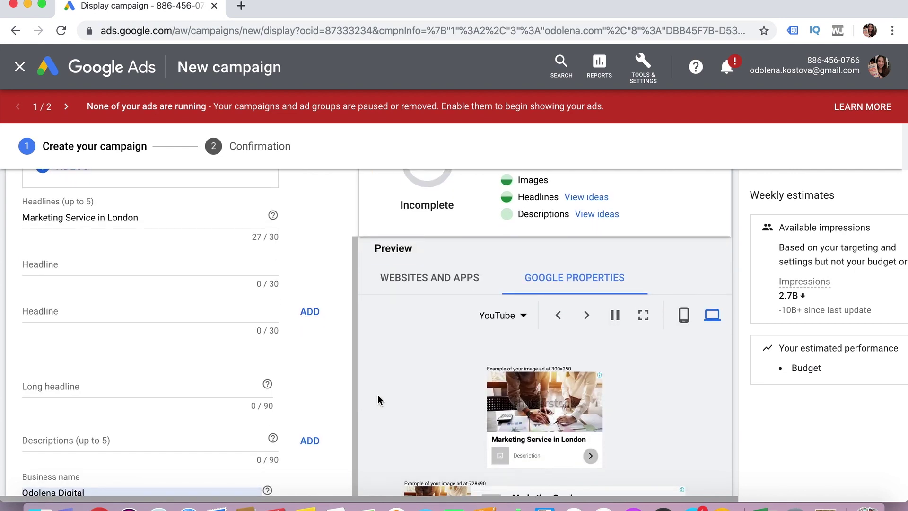